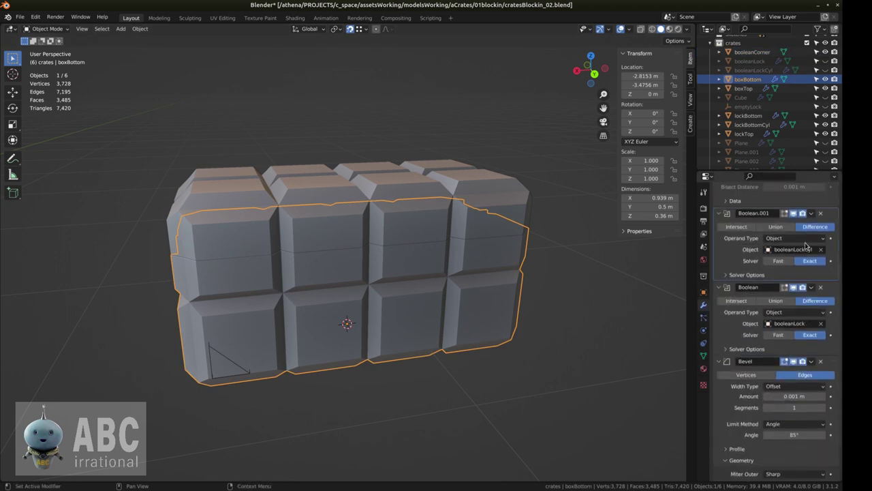
Add a Difference Boolean modifier to boxBottom that uses booleanCorner as its cutting object
{"action": "left_click", "coordinate": [742, 207]}
{"action": "left_click", "coordinate": [670, 254]}
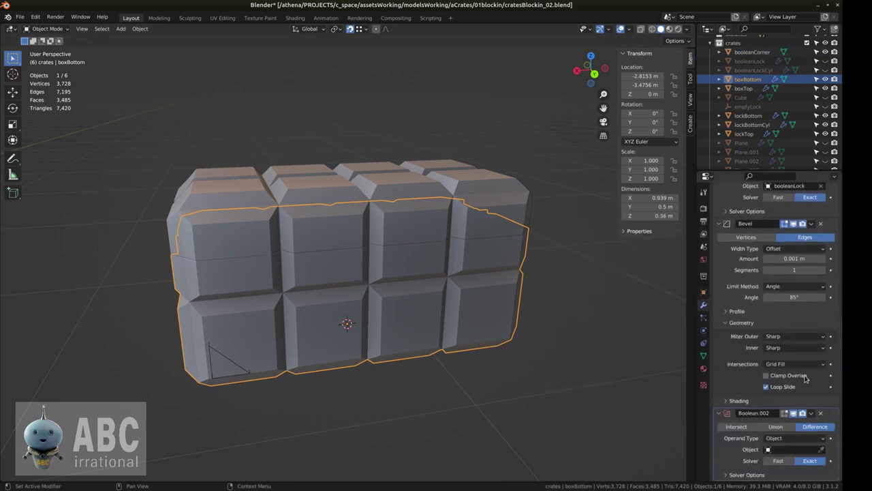
{"action": "left_click", "coordinate": [782, 449]}
{"action": "left_click", "coordinate": [771, 355]}
{"action": "scroll", "coordinate": [221, 369], "scroll_direction": "up", "scroll_amount": 7}
Inspect the corner cuts on boxBottom by itself and from several sides together with the whole crate
{"action": "middle_click_drag", "start_coordinate": [222, 368], "coordinate": [267, 308]}
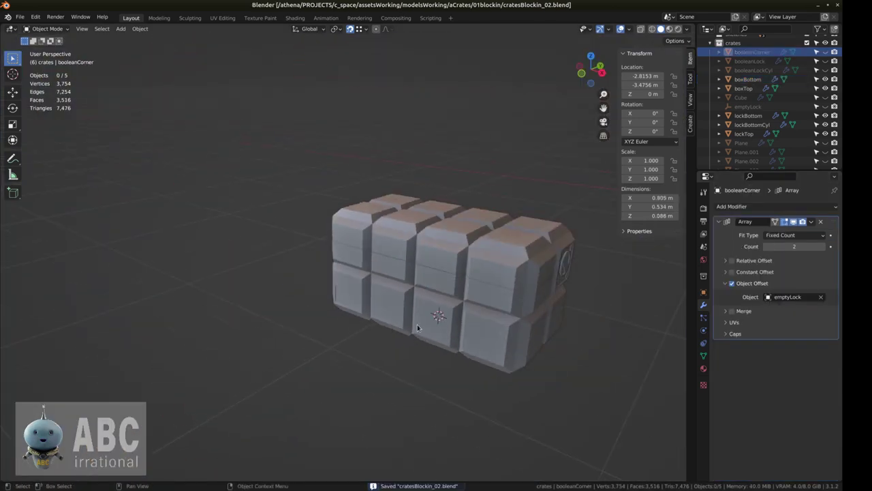
{"action": "middle_click_drag", "start_coordinate": [527, 390], "coordinate": [489, 341]}
{"action": "left_click", "coordinate": [556, 298]}
{"action": "key", "text": "KP_Divide"}
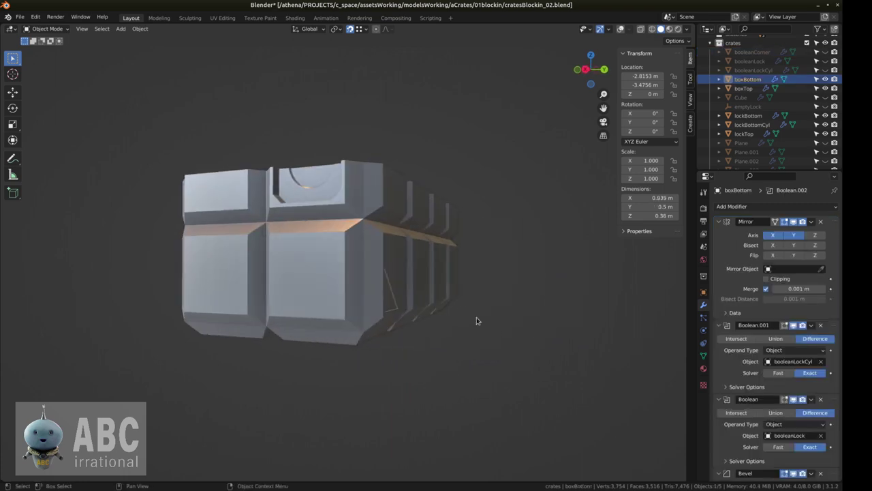
{"action": "middle_click_drag", "start_coordinate": [503, 303], "coordinate": [421, 308]}
{"action": "scroll", "coordinate": [442, 296], "scroll_direction": "down", "scroll_amount": 4}
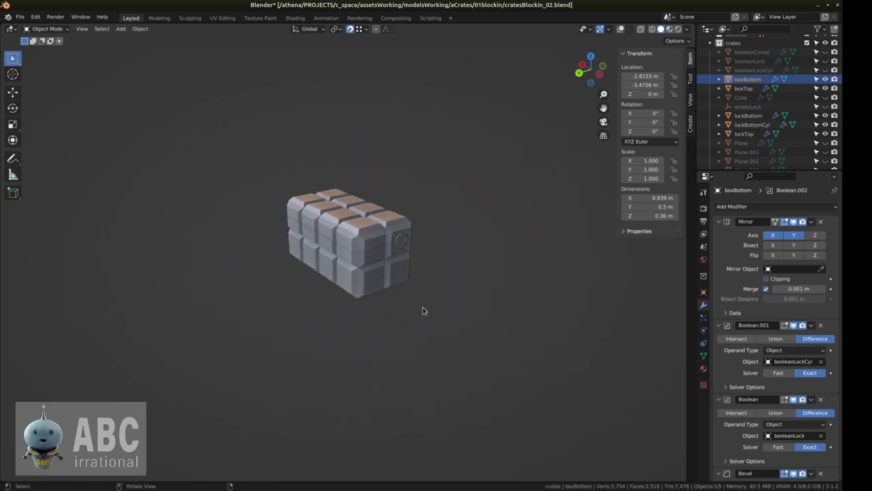
{"action": "middle_click_drag", "start_coordinate": [485, 259], "coordinate": [532, 279]}
Temporarily hide boxTop and lockTop to inspect the open crate's interior and locks, and undo the hiding
{"action": "left_click", "coordinate": [511, 300]}
{"action": "left_click", "coordinate": [522, 298], "text": "shift"}
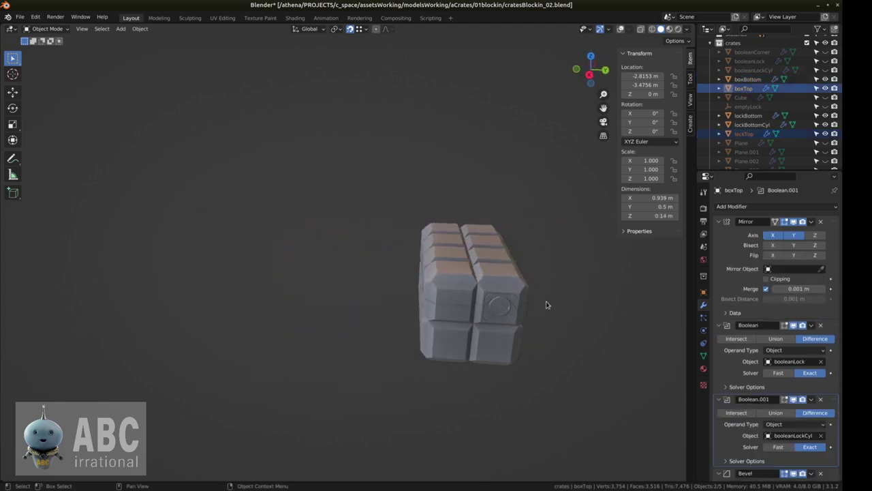
{"action": "key", "text": "h"}
{"action": "middle_click_drag", "start_coordinate": [535, 274], "coordinate": [463, 285]}
{"action": "scroll", "coordinate": [458, 256], "scroll_direction": "up", "scroll_amount": 5}
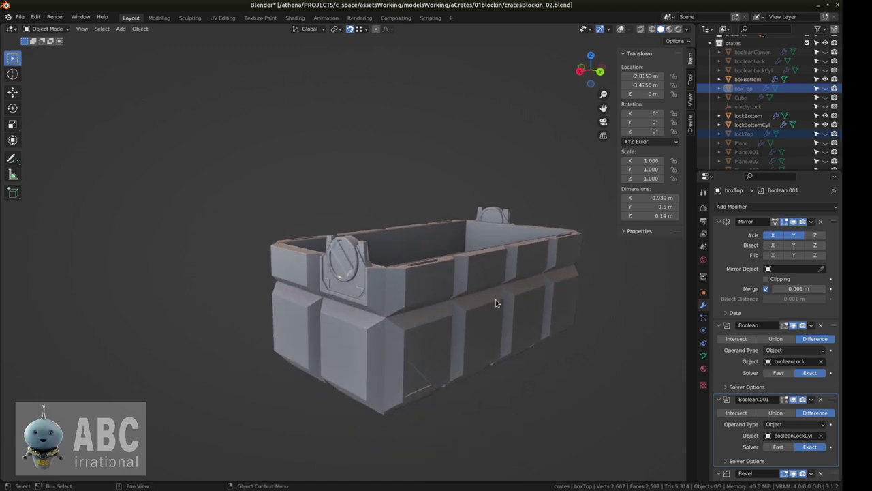
{"action": "key", "text": "ctrl+z"}
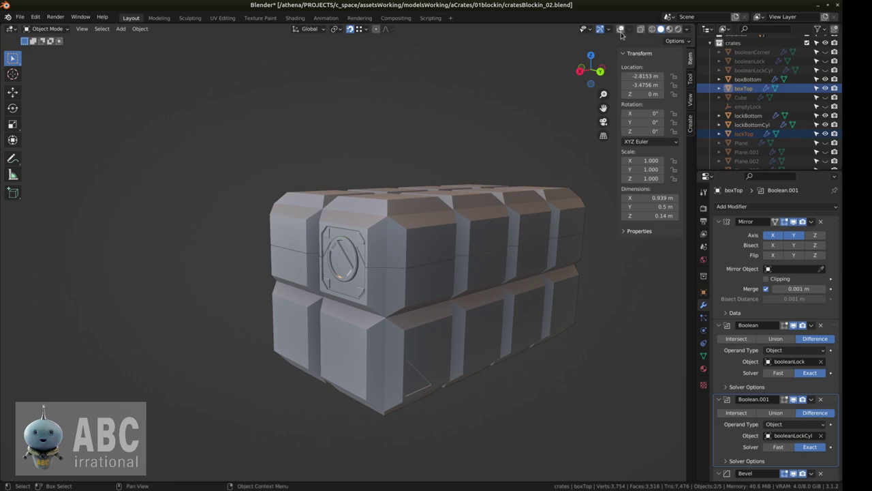
{"action": "middle_click_drag", "start_coordinate": [408, 196], "coordinate": [425, 203]}
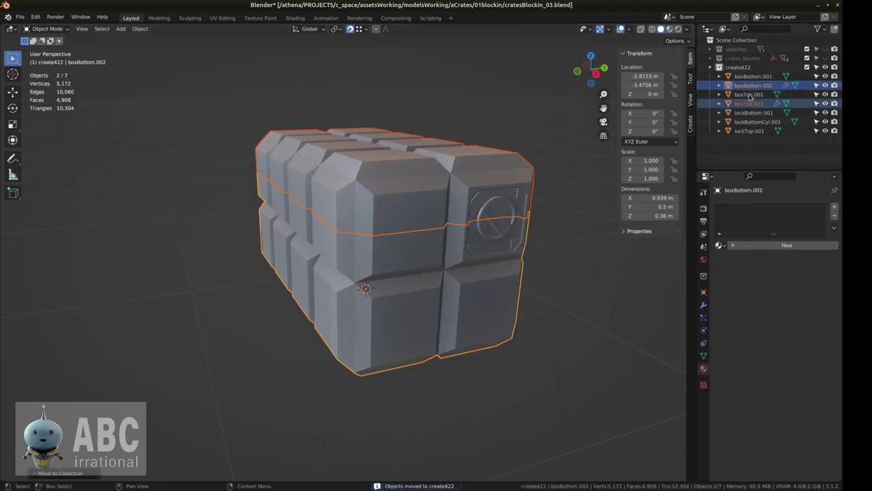
Remove the Bevel modifier from boxBottom.002 and apply its Mirror and Boolean modifiers
{"action": "left_click", "coordinate": [704, 307]}
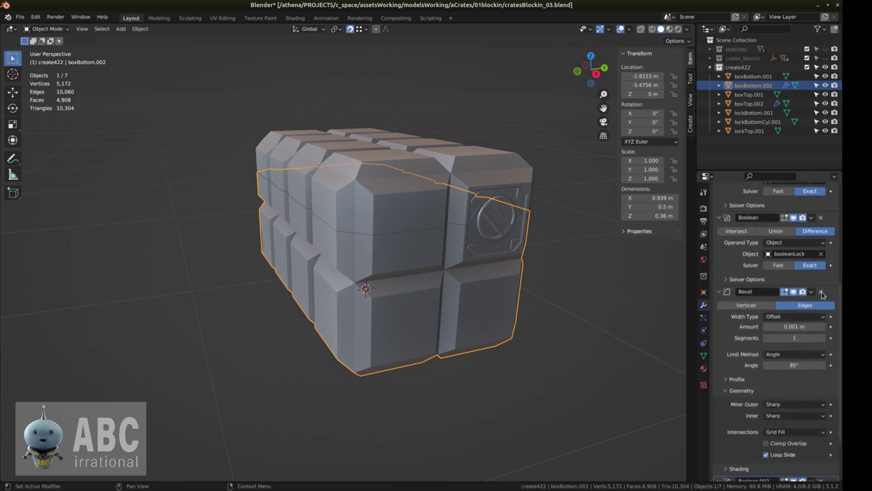
{"action": "scroll", "coordinate": [754, 439], "scroll_direction": "down", "scroll_amount": 3}
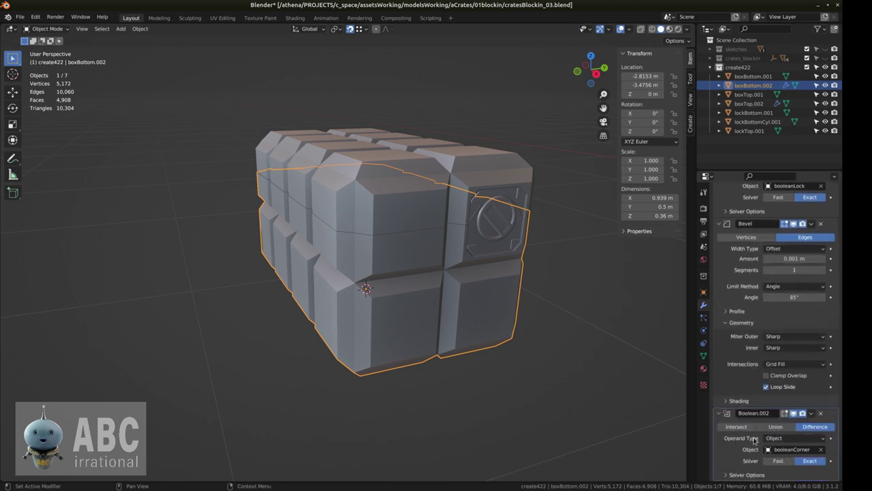
{"action": "left_click", "coordinate": [821, 224]}
{"action": "scroll", "coordinate": [744, 240], "scroll_direction": "up", "scroll_amount": 3}
{"action": "key", "text": "ctrl+a"}
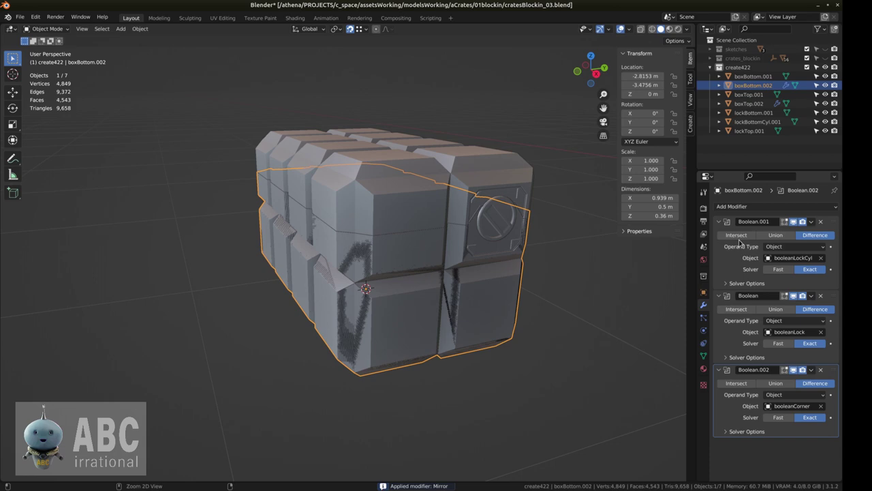
{"action": "key", "text": "ctrl+a"}
{"action": "key", "text": "ctrl+a"}
{"action": "key", "text": "ctrl+a"}
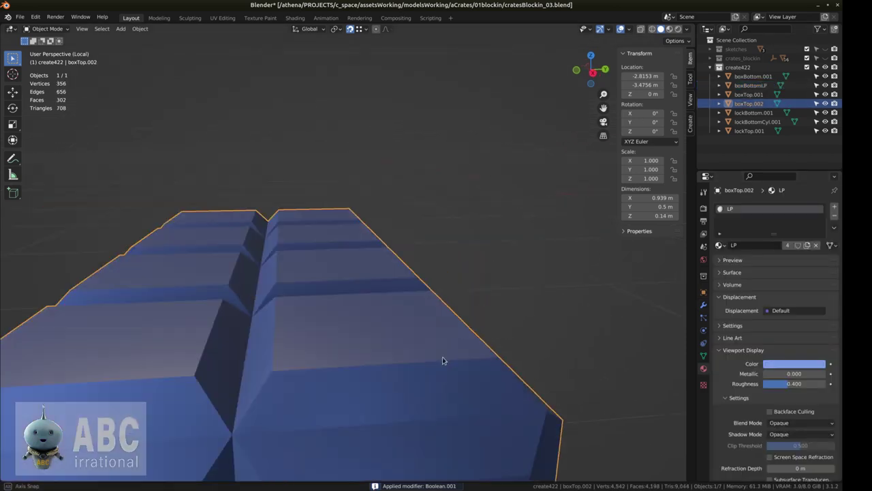
Delete unneeded faces around the semicircular lock recess at one end of boxTop.002
{"action": "middle_click_drag", "start_coordinate": [442, 358], "coordinate": [370, 287]}
{"action": "scroll", "coordinate": [395, 320], "scroll_direction": "up", "scroll_amount": 5}
{"action": "key", "text": "3"}
{"action": "left_click", "coordinate": [396, 262]}
{"action": "middle_click_drag", "start_coordinate": [415, 261], "coordinate": [343, 263], "text": "shift"}
{"action": "left_click", "coordinate": [600, 248]}
{"action": "key", "text": "x"}
{"action": "key", "text": "f"}
{"action": "left_click", "coordinate": [325, 296]}
{"action": "left_click", "coordinate": [238, 307], "text": "alt"}
{"action": "key", "text": "x"}
{"action": "key", "text": "f"}
{"action": "left_click", "coordinate": [287, 291]}
{"action": "key", "text": "ctrl+l"}
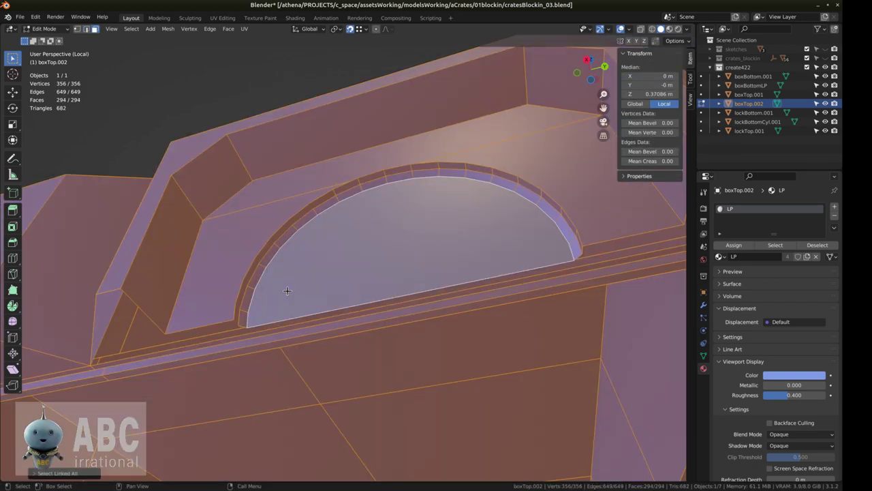
{"action": "key", "text": "alt+a"}
Delete the curved rim faces of the semicircular lock recess in boxTop.002
{"action": "middle_click_drag", "start_coordinate": [357, 182], "coordinate": [377, 188]}
{"action": "key", "text": "x"}
{"action": "key", "text": "f"}
{"action": "left_click", "coordinate": [442, 186], "text": "alt"}
{"action": "key", "text": "x"}
{"action": "key", "text": "f"}
{"action": "left_click", "coordinate": [427, 182]}
{"action": "left_click", "coordinate": [351, 185], "text": "shift"}
{"action": "key", "text": "x"}
{"action": "key", "text": "f"}
Delete the remaining detail faces inside the same lock recess of the lid
{"action": "left_click", "coordinate": [376, 186]}
{"action": "key", "text": "ctrl+l"}
{"action": "key", "text": "x"}
{"action": "key", "text": "f"}
{"action": "left_click", "coordinate": [377, 183]}
{"action": "middle_click_drag", "start_coordinate": [377, 184], "coordinate": [358, 197]}
{"action": "key", "text": "x"}
{"action": "key", "text": "f"}
{"action": "left_click", "coordinate": [264, 220]}
{"action": "left_click", "coordinate": [522, 207], "text": "shift"}
{"action": "key", "text": "x"}
{"action": "key", "text": "f"}
Close the gaps left in the lid's lock recess by filling its opposite edges and open border with new faces
{"action": "key", "text": "2"}
{"action": "left_click", "coordinate": [555, 177]}
{"action": "left_click", "coordinate": [221, 166], "text": "shift"}
{"action": "key", "text": "f"}
{"action": "left_click", "coordinate": [183, 226]}
{"action": "left_click", "coordinate": [610, 247], "text": "shift"}
{"action": "key", "text": "f"}
{"action": "scroll", "coordinate": [610, 248], "scroll_direction": "down", "scroll_amount": 4}
{"action": "middle_click_drag", "start_coordinate": [610, 247], "coordinate": [457, 293]}
{"action": "left_click", "coordinate": [478, 282], "text": "alt"}
{"action": "key", "text": "f"}
Delete the stepped back faces and the semicircular cutout of the lock recess at the lid's opposite end
{"action": "scroll", "coordinate": [327, 324], "scroll_direction": "down", "scroll_amount": 6}
{"action": "middle_click_drag", "start_coordinate": [335, 327], "coordinate": [455, 277]}
{"action": "scroll", "coordinate": [493, 261], "scroll_direction": "up", "scroll_amount": 5}
{"action": "key", "text": "3"}
{"action": "left_click", "coordinate": [430, 179]}
{"action": "left_click", "coordinate": [424, 206], "text": "shift"}
{"action": "middle_click_drag", "start_coordinate": [425, 206], "coordinate": [395, 292]}
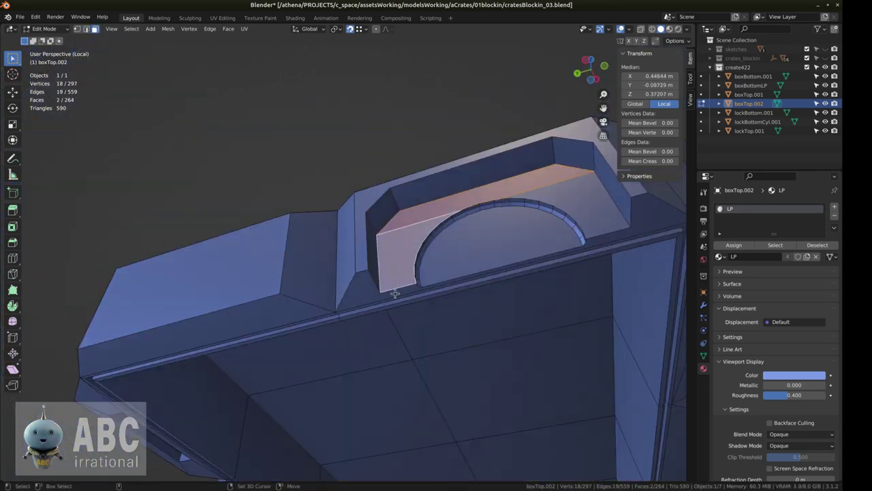
{"action": "left_click", "coordinate": [395, 293], "text": "shift"}
{"action": "key", "text": "x"}
{"action": "key", "text": "f"}
{"action": "key", "text": "l"}
{"action": "key", "text": "x"}
{"action": "key", "text": "f"}
Fill the open edges of the lock recess at the lid's opposite end with new faces
{"action": "left_click", "coordinate": [630, 207], "text": "shift"}
{"action": "key", "text": "f"}
{"action": "left_click", "coordinate": [501, 259], "text": "alt"}
{"action": "key", "text": "f"}
Switch to editing boxBottomLP in isolation and remove the recessed slots from the corner panels on its long sides
{"action": "middle_click_drag", "start_coordinate": [502, 260], "coordinate": [323, 294]}
{"action": "key", "text": "Tab"}
{"action": "key", "text": "slash"}
{"action": "key", "text": "alt+a"}
{"action": "left_click", "coordinate": [330, 128]}
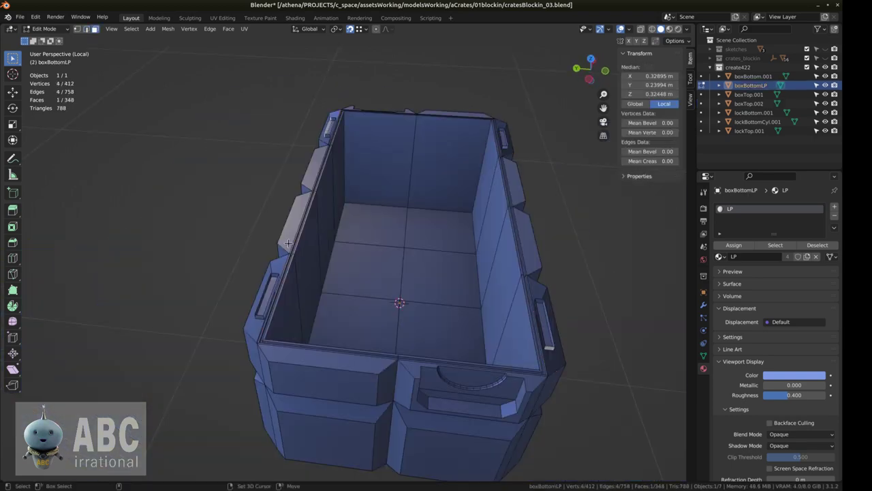
{"action": "key", "text": "h"}
{"action": "key", "text": "c"}
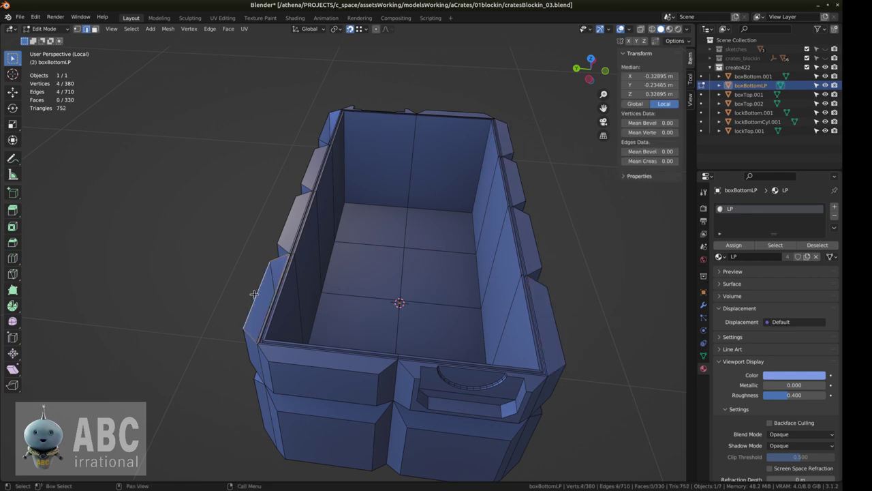
Delete the rim, back plate and semicircular cutout faces of the lock recess at the near end of boxBottomLP
{"action": "middle_click_drag", "start_coordinate": [503, 346], "coordinate": [429, 269], "text": "shift"}
{"action": "left_click", "coordinate": [331, 278]}
{"action": "left_click", "coordinate": [361, 310], "text": "shift"}
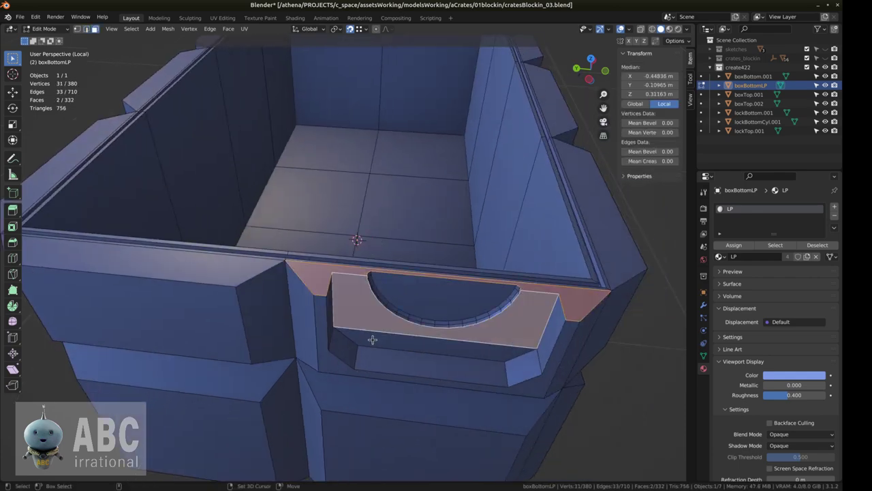
{"action": "left_click", "coordinate": [372, 342], "text": "shift"}
{"action": "middle_click_drag", "start_coordinate": [419, 201], "coordinate": [426, 299], "text": "shift"}
{"action": "key", "text": "x"}
{"action": "key", "text": "f"}
{"action": "left_click", "coordinate": [427, 462]}
{"action": "key", "text": "ctrl+l"}
{"action": "key", "text": "h"}
{"action": "middle_click_drag", "start_coordinate": [427, 462], "coordinate": [323, 345]}
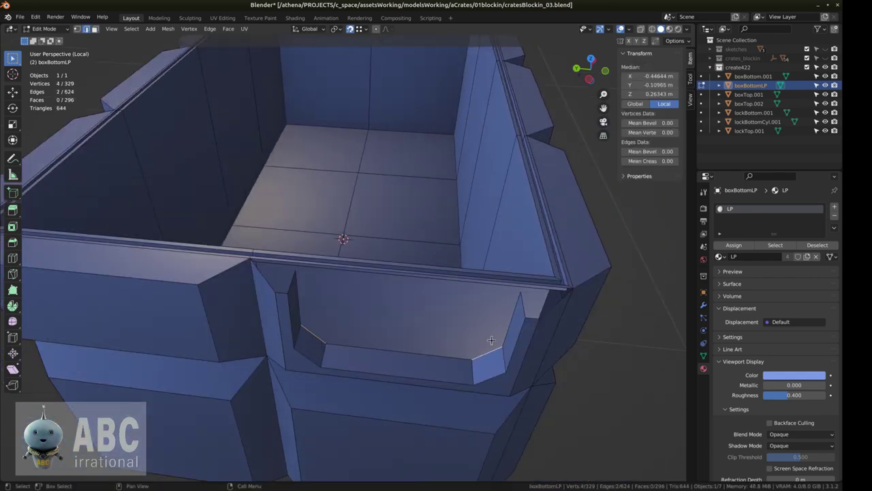
Rebuild the near lock recess of boxBottomLP by filling its side edges and open upper rim with faces
{"action": "left_click", "coordinate": [299, 297], "text": "shift"}
{"action": "key", "text": "f"}
{"action": "left_click", "coordinate": [289, 285], "text": "alt"}
{"action": "key", "text": "f"}
{"action": "key", "text": "3"}
Delete the detailed lock recess faces at the opposite end of boxBottomLP
{"action": "scroll", "coordinate": [307, 307], "scroll_direction": "down", "scroll_amount": 4}
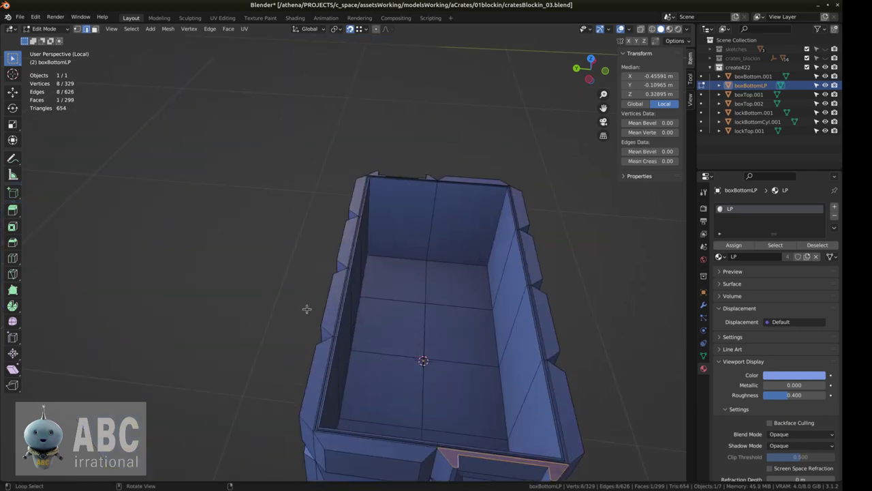
{"action": "middle_click_drag", "start_coordinate": [335, 327], "coordinate": [288, 340]}
{"action": "scroll", "coordinate": [289, 366], "scroll_direction": "up", "scroll_amount": 5}
{"action": "left_click", "coordinate": [289, 366]}
{"action": "left_click", "coordinate": [289, 397], "text": "shift"}
{"action": "left_click", "coordinate": [249, 323], "text": "shift"}
{"action": "key", "text": "x"}
{"action": "key", "text": "f"}
{"action": "left_click", "coordinate": [307, 335]}
{"action": "key", "text": "ctrl+l"}
{"action": "key", "text": "h"}
Fill the back panel and open upper rim of the opposite lock recess in boxBottomLP
{"action": "key", "text": "2"}
{"action": "left_click", "coordinate": [265, 353], "text": "shift"}
{"action": "key", "text": "f"}
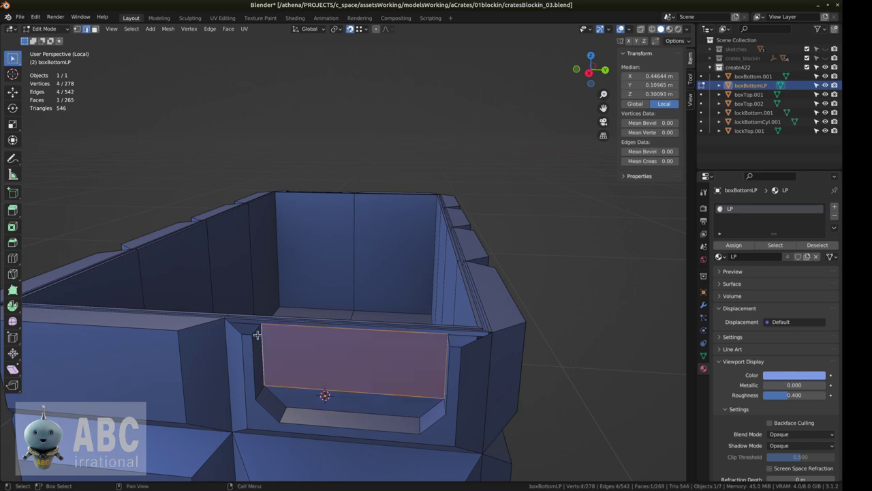
{"action": "left_click", "coordinate": [257, 333], "text": "alt"}
{"action": "key", "text": "f"}
Switch to editing boxTop.002 and move the selected edges of its arched lock piece along Z
{"action": "scroll", "coordinate": [312, 327], "scroll_direction": "down", "scroll_amount": 4}
{"action": "middle_click_drag", "start_coordinate": [378, 266], "coordinate": [354, 287]}
{"action": "key", "text": "Tab"}
{"action": "key", "text": "Tab"}
{"action": "left_click", "coordinate": [282, 206]}
{"action": "middle_click_drag", "start_coordinate": [310, 317], "coordinate": [369, 300]}
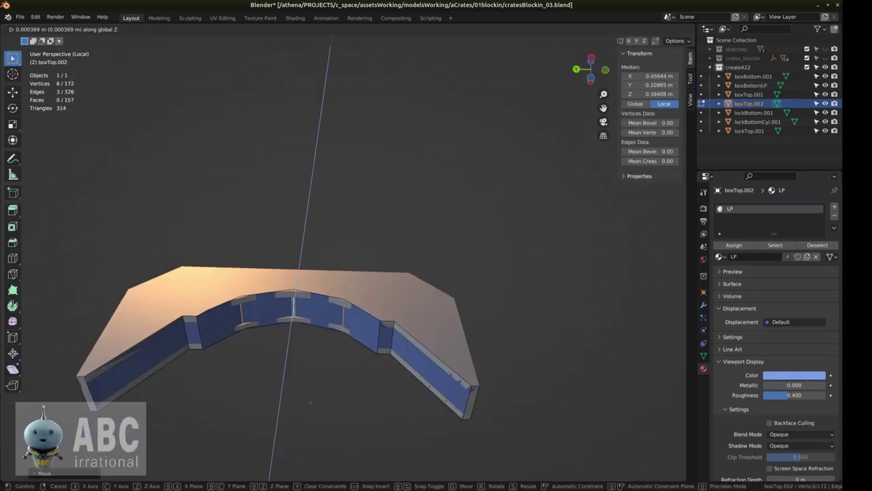
{"action": "middle_click_drag", "start_coordinate": [293, 310], "coordinate": [386, 344]}
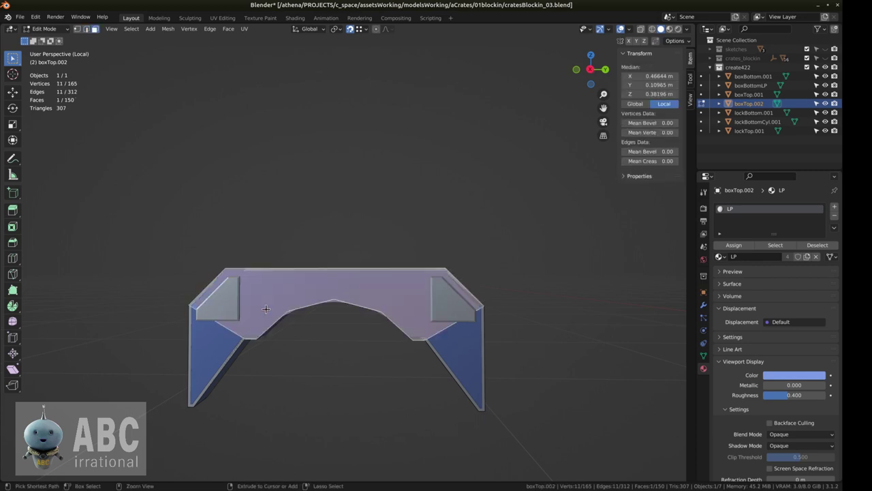
Check the simplified lock arch outside the isolated view and reveal all hidden geometry of boxTop.002
{"action": "middle_click_drag", "start_coordinate": [287, 333], "coordinate": [363, 304]}
{"action": "key", "text": "KP_Divide"}
{"action": "key", "text": "Tab"}
{"action": "key", "text": "Tab"}
{"action": "key", "text": "Tab"}
{"action": "key", "text": "KP_Divide"}
{"action": "key", "text": "Tab"}
{"action": "key", "text": "alt+h"}
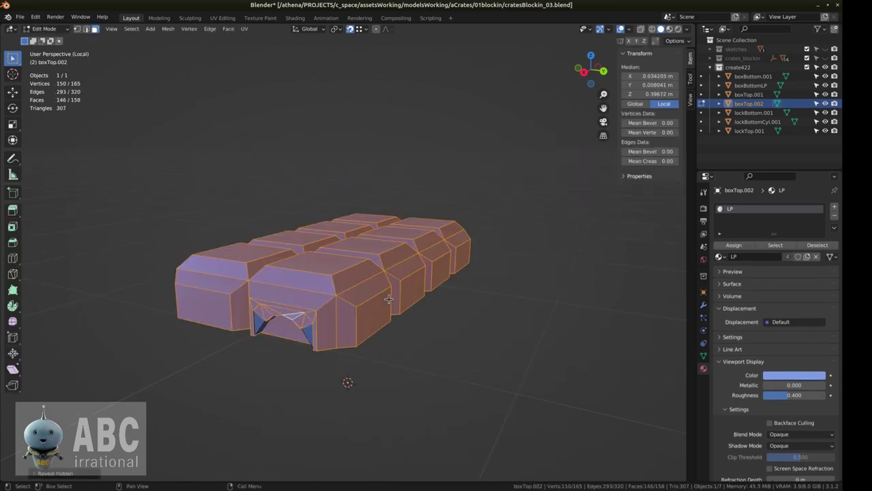
Delete the back face and the thin border faces around the lock arch at the end of boxTop.002
{"action": "scroll", "coordinate": [389, 299], "scroll_direction": "up", "scroll_amount": 5}
{"action": "middle_click_drag", "start_coordinate": [388, 298], "coordinate": [354, 259]}
{"action": "left_click", "coordinate": [402, 317]}
{"action": "scroll", "coordinate": [395, 321], "scroll_direction": "up", "scroll_amount": 5}
{"action": "middle_click_drag", "start_coordinate": [395, 320], "coordinate": [340, 357]}
{"action": "left_click", "coordinate": [340, 357], "text": "shift"}
{"action": "left_click", "coordinate": [327, 192], "text": "shift"}
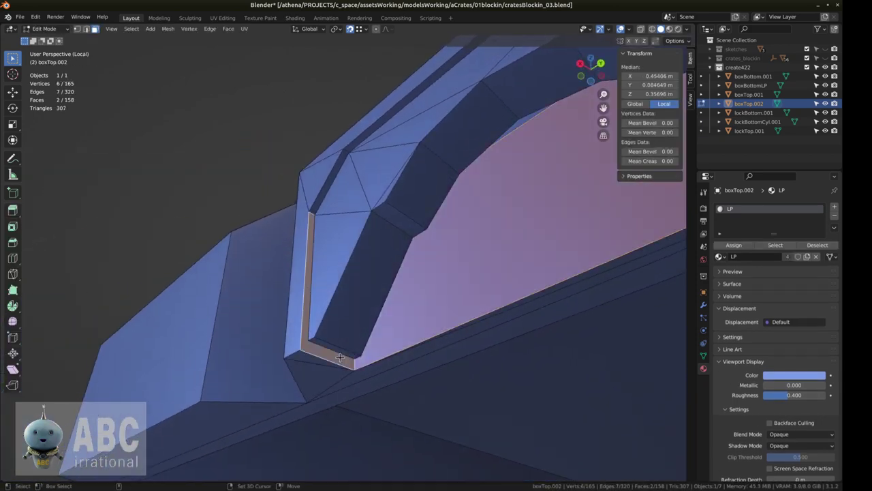
{"action": "left_click", "coordinate": [350, 149], "text": "shift"}
{"action": "scroll", "coordinate": [395, 169], "scroll_direction": "down", "scroll_amount": 2}
{"action": "middle_click_drag", "start_coordinate": [412, 176], "coordinate": [499, 214]}
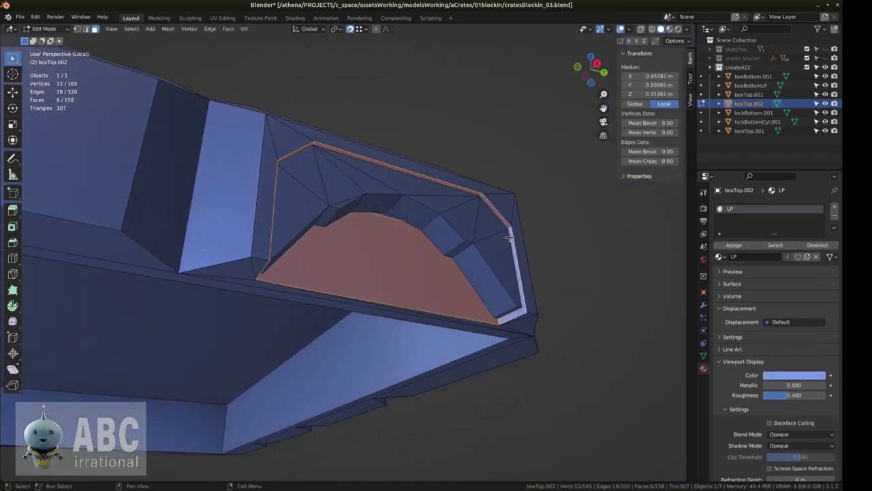
{"action": "key", "text": "x"}
{"action": "key", "text": "f"}
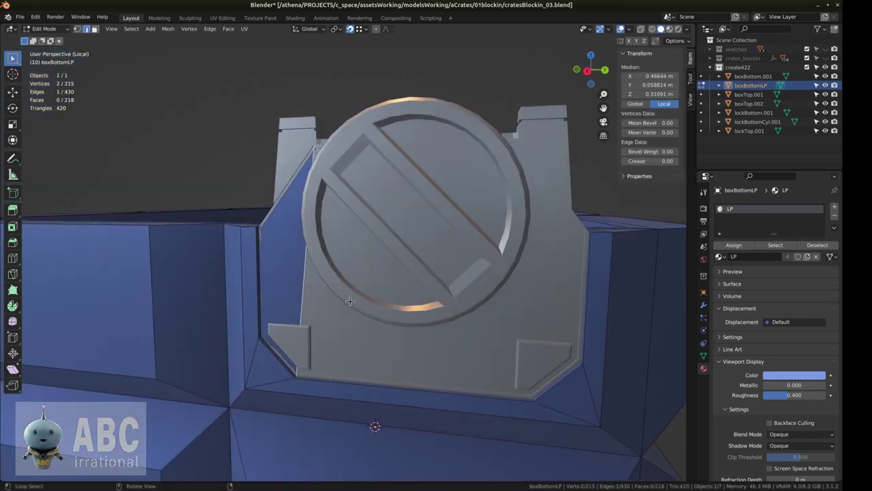
{"action": "middle_click_drag", "start_coordinate": [350, 301], "coordinate": [395, 291]}
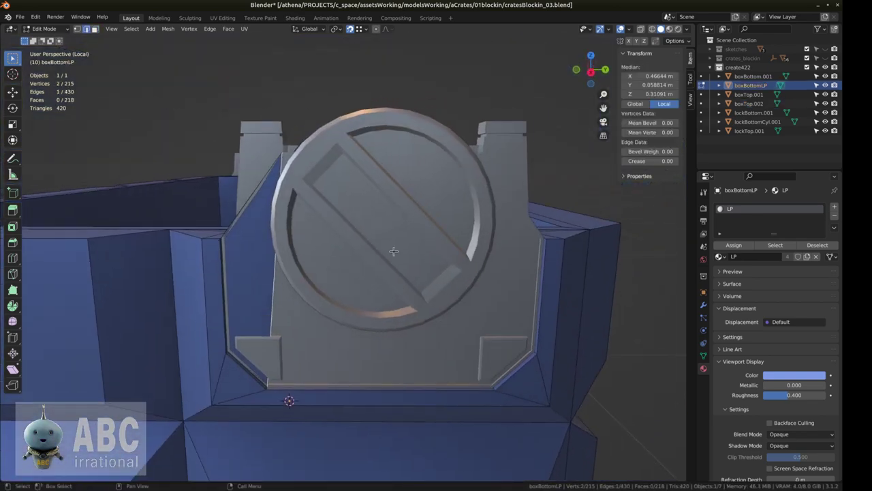
Extrude the selected back panel edge along Y across boxBottomLP's lock recess and snap it to the recess's lower border
{"action": "key", "text": "e"}
{"action": "key", "text": "y"}
{"action": "middle_click_drag", "start_coordinate": [505, 190], "coordinate": [449, 371]}
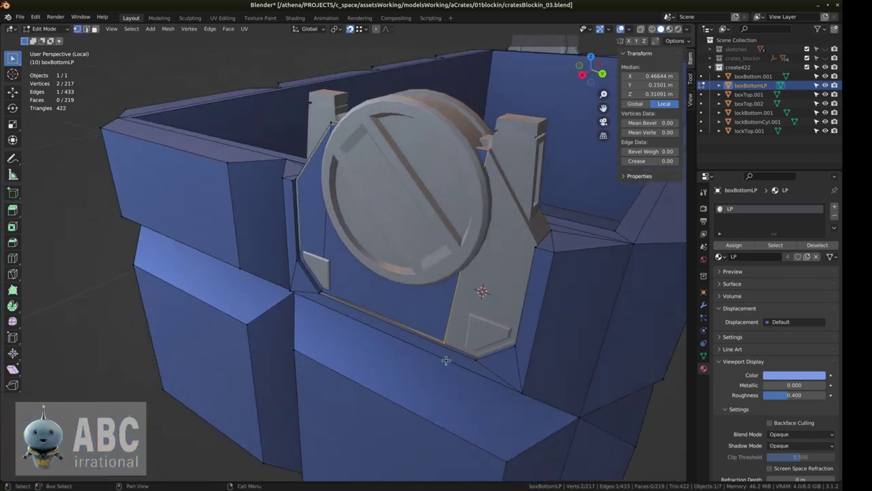
{"action": "key", "text": "g"}
{"action": "left_click", "coordinate": [475, 359]}
Extrude the back panel's side edge toward the lower side corner of the lock recess and align it along Y
{"action": "middle_click_drag", "start_coordinate": [485, 313], "coordinate": [493, 286]}
{"action": "key", "text": "2"}
{"action": "left_click", "coordinate": [472, 291]}
{"action": "key", "text": "e"}
{"action": "left_click", "coordinate": [509, 342]}
{"action": "key", "text": "g"}
{"action": "key", "text": "y"}
{"action": "left_click", "coordinate": [509, 342]}
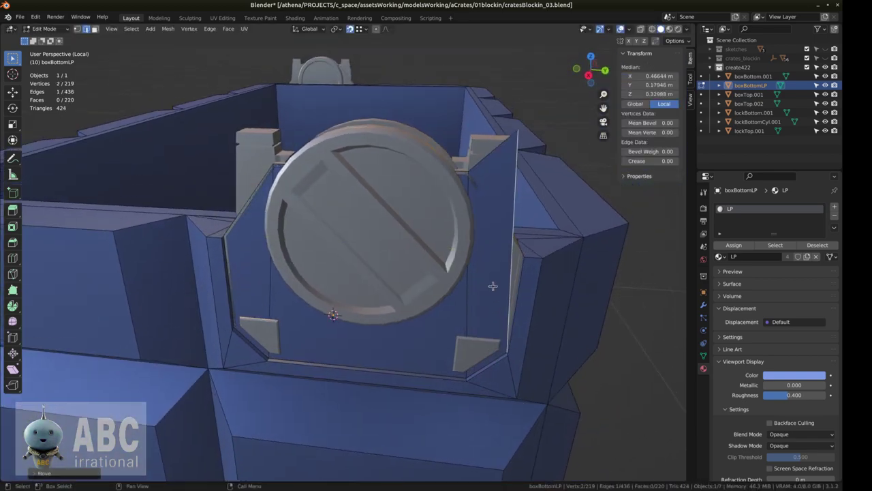
Move the extruded panel edge along Z and Y to fit the side border of the lock recess
{"action": "key", "text": "g"}
{"action": "key", "text": "z"}
{"action": "left_click", "coordinate": [518, 237]}
{"action": "key", "text": "g"}
{"action": "key", "text": "y"}
{"action": "left_click", "coordinate": [522, 254]}
Extrude the recess's side edge along X and fill the remaining gap beside the lock with a face
{"action": "middle_click_drag", "start_coordinate": [485, 246], "coordinate": [487, 344]}
{"action": "key", "text": "2"}
{"action": "left_click", "coordinate": [532, 300]}
{"action": "middle_click_drag", "start_coordinate": [355, 245], "coordinate": [268, 265]}
{"action": "key", "text": "e"}
{"action": "key", "text": "x"}
{"action": "left_click", "coordinate": [471, 237]}
{"action": "middle_click_drag", "start_coordinate": [565, 286], "coordinate": [514, 266]}
{"action": "key", "text": "alt+z"}
{"action": "key", "text": "alt+z"}
{"action": "key", "text": "f"}
Select spaced edges around the rim of lockBottomCyl.001 and separate them into their own object
{"action": "middle_click_drag", "start_coordinate": [218, 273], "coordinate": [600, 279]}
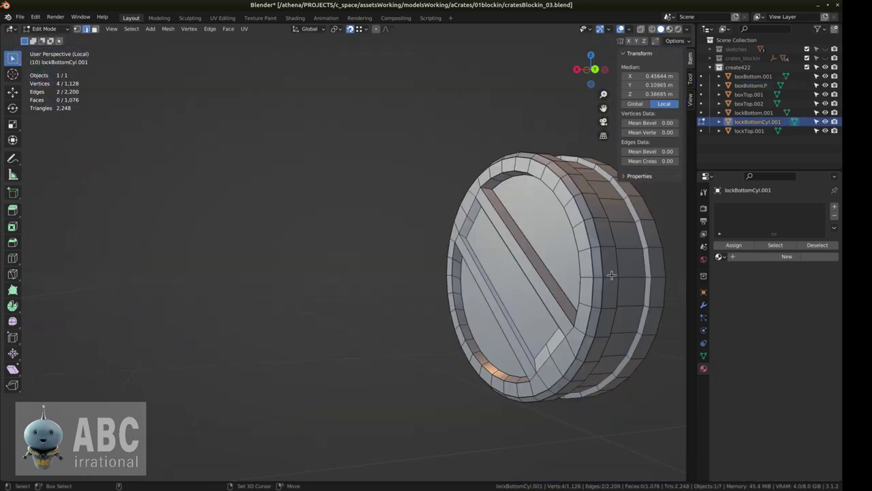
{"action": "left_click", "coordinate": [612, 274], "text": "shift"}
{"action": "left_click", "coordinate": [655, 274], "text": "shift"}
{"action": "middle_click_drag", "start_coordinate": [655, 274], "coordinate": [605, 310], "text": "shift"}
{"action": "middle_click_drag", "start_coordinate": [487, 226], "coordinate": [507, 252]}
{"action": "left_click", "coordinate": [546, 240], "text": "shift"}
{"action": "scroll", "coordinate": [542, 245], "scroll_direction": "down", "scroll_amount": 4}
{"action": "middle_click_drag", "start_coordinate": [504, 300], "coordinate": [477, 323]}
{"action": "right_click", "coordinate": [531, 349]}
{"action": "key", "text": "p"}
{"action": "left_click", "coordinate": [532, 348]}
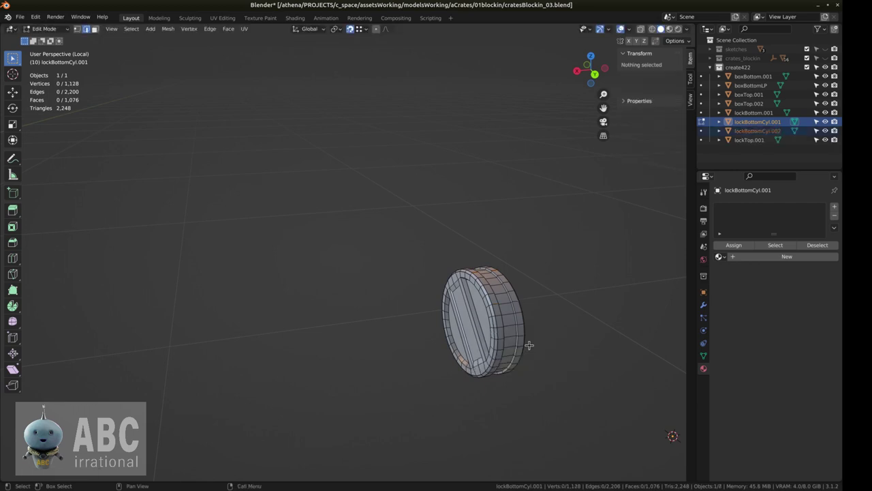
Edit the separated lockBottomCyl.002, fill strips between its edges and scale the inner edge rows to 0 along X
{"action": "key", "text": "Tab"}
{"action": "left_click", "coordinate": [515, 298]}
{"action": "key", "text": "Tab"}
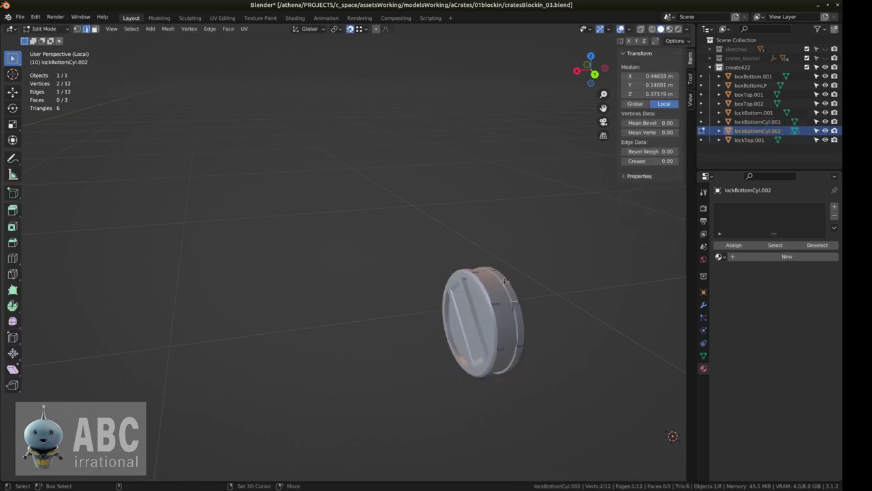
{"action": "key", "text": "x"}
{"action": "key", "text": "0"}
{"action": "key", "text": "Return"}
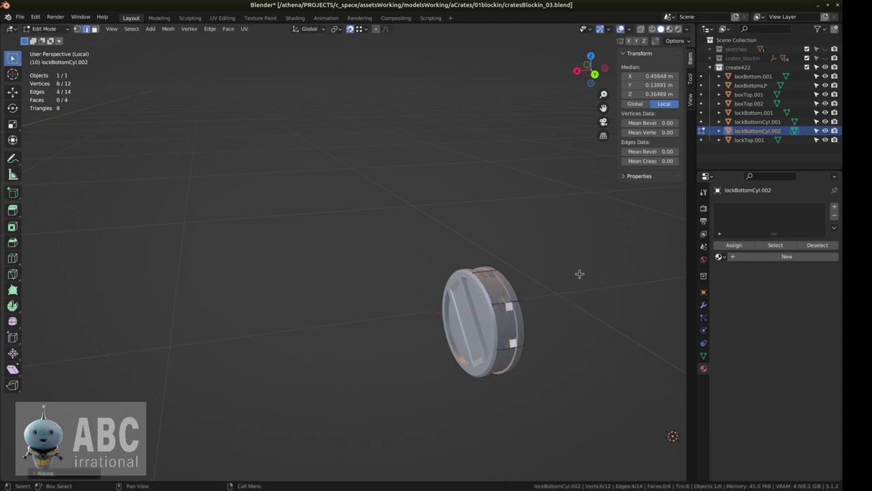
Merge the coincident vertices of lockBottomCyl.002 by distance and dissolve its middle edge loop
{"action": "scroll", "coordinate": [493, 313], "scroll_direction": "up", "scroll_amount": 4}
{"action": "key", "text": "a"}
{"action": "key", "text": "alt+z"}
{"action": "key", "text": "ctrl+z"}
{"action": "key", "text": "ctrl+z"}
{"action": "middle_click_drag", "start_coordinate": [563, 312], "coordinate": [462, 332]}
{"action": "key", "text": "m"}
{"action": "key", "text": "b"}
{"action": "key", "text": "a"}
{"action": "left_click", "coordinate": [493, 308], "text": "alt"}
{"action": "key", "text": "ctrl+x"}
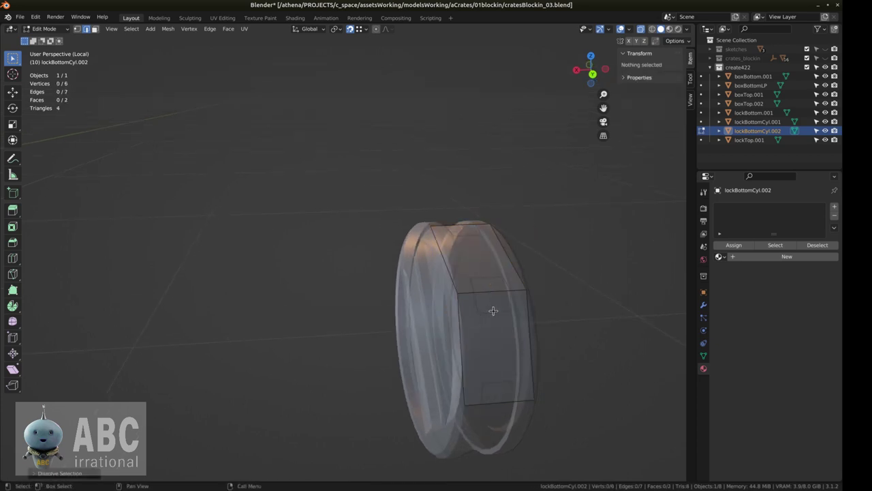
Move the front and rear edge loops of lockBottomCyl.002 along X to match the detailed lock cylinder's ends
{"action": "key", "text": "alt+z"}
{"action": "left_click", "coordinate": [460, 321], "text": "alt"}
{"action": "key", "text": "g"}
{"action": "key", "text": "x"}
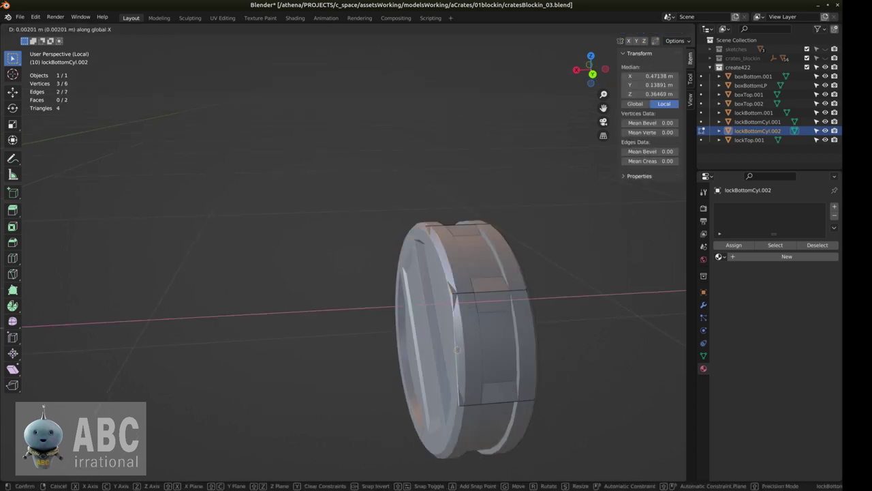
{"action": "left_click", "coordinate": [458, 349]}
{"action": "left_click", "coordinate": [532, 322], "text": "alt"}
{"action": "middle_click_drag", "start_coordinate": [533, 321], "coordinate": [541, 334]}
{"action": "key", "text": "g"}
{"action": "key", "text": "x"}
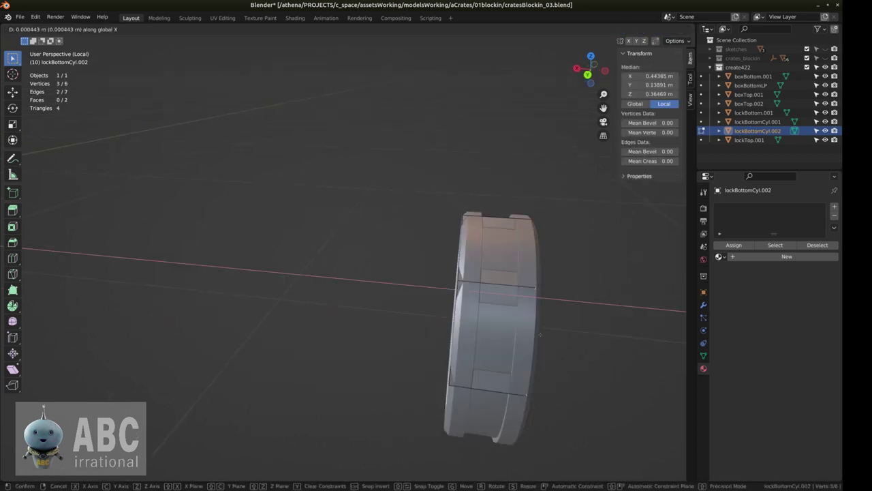
{"action": "left_click", "coordinate": [537, 296]}
{"action": "middle_click_drag", "start_coordinate": [538, 296], "coordinate": [572, 312]}
Merge the simplified cylinder's vertices by distance, recalculate its normals and return to the full scene in Object Mode
{"action": "scroll", "coordinate": [502, 347], "scroll_direction": "down", "scroll_amount": 4}
{"action": "middle_click_drag", "start_coordinate": [474, 351], "coordinate": [553, 345]}
{"action": "key", "text": "a"}
{"action": "key", "text": "m"}
{"action": "key", "text": "shift+n"}
{"action": "key", "text": "KP_Divide"}
{"action": "key", "text": "KP_Decimal"}
{"action": "key", "text": "Tab"}
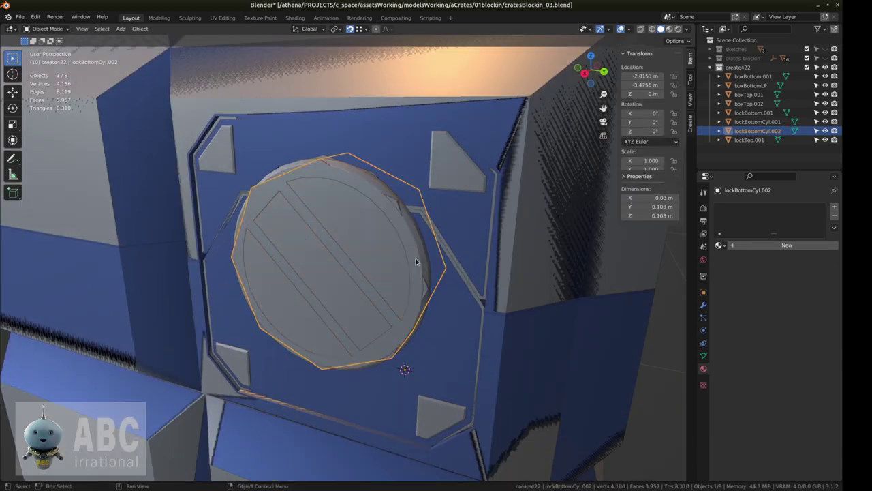
Join the simplified lock cylinder lockBottomCyl.002 into boxBottomLP
{"action": "left_click", "coordinate": [508, 332], "text": "shift"}
{"action": "key", "text": "ctrl+l"}
{"action": "key", "text": "Escape"}
{"action": "key", "text": "ctrl+j"}
{"action": "middle_click_drag", "start_coordinate": [509, 330], "coordinate": [501, 327]}
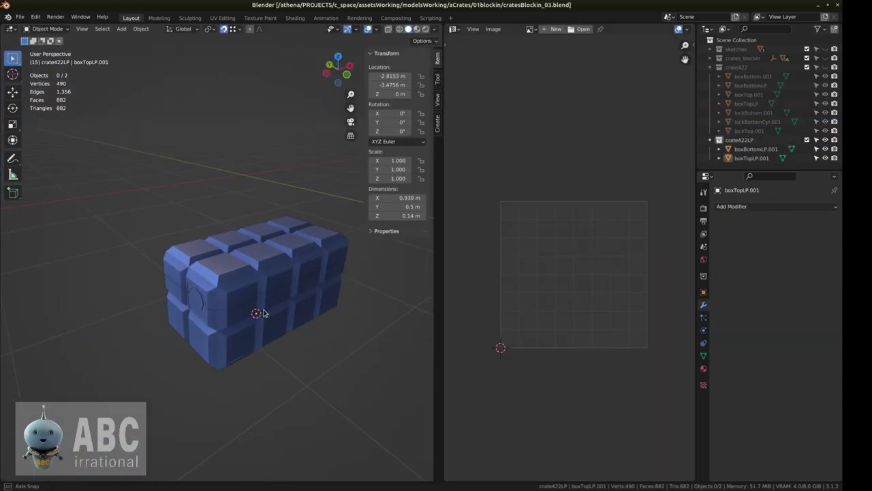
Unwrap all faces of boxBottomLP.001 and boxTopLP.001 with Smart UV Project and inspect the resulting layout
{"action": "scroll", "coordinate": [255, 363], "scroll_direction": "up", "scroll_amount": 5}
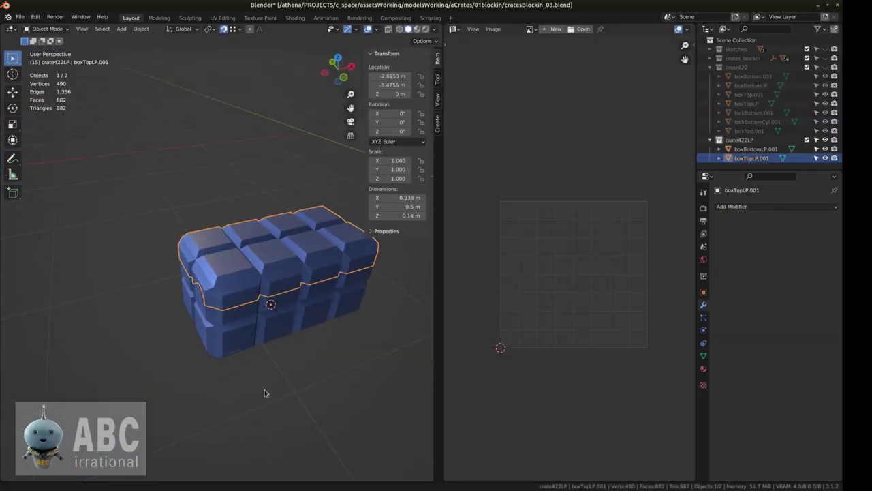
{"action": "key", "text": "Tab"}
{"action": "key", "text": "a"}
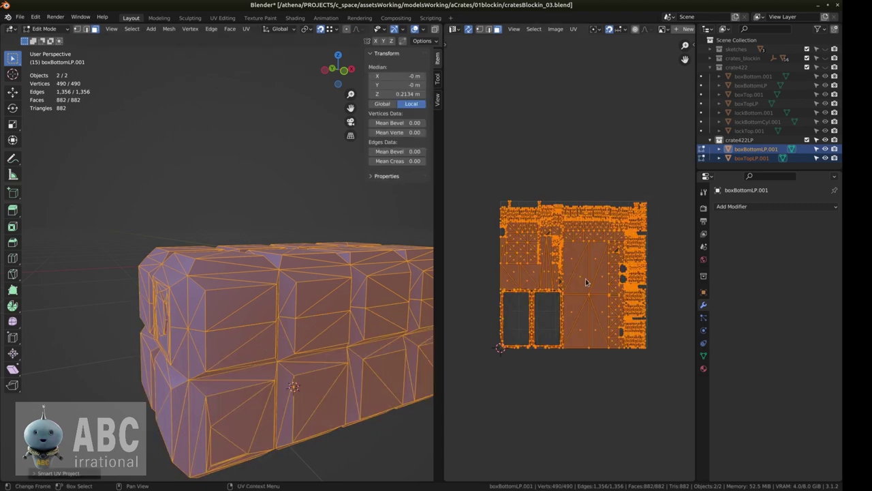
{"action": "scroll", "coordinate": [586, 281], "scroll_direction": "up", "scroll_amount": 4}
{"action": "scroll", "coordinate": [586, 281], "scroll_direction": "down", "scroll_amount": 3}
{"action": "middle_click_drag", "start_coordinate": [274, 260], "coordinate": [291, 283]}
{"action": "key", "text": "Tab"}
{"action": "scroll", "coordinate": [244, 311], "scroll_direction": "up", "scroll_amount": 5}
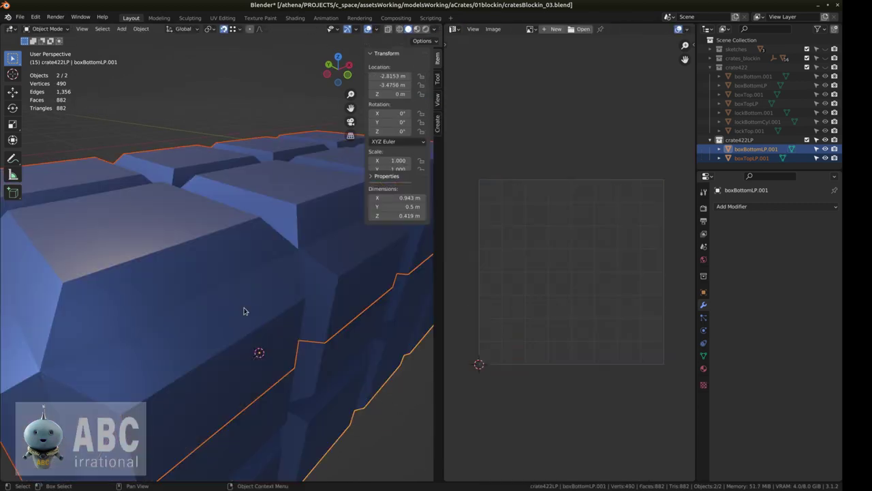
Isolate boxTopLP.001 for edge editing in an enlarged 3D view, with nothing selected and its underside facing the view
{"action": "key", "text": "KP_Divide"}
{"action": "key", "text": "Tab"}
{"action": "left_click_drag", "start_coordinate": [441, 286], "coordinate": [564, 285]}
{"action": "scroll", "coordinate": [645, 293], "scroll_direction": "down", "scroll_amount": 4}
{"action": "middle_click_drag", "start_coordinate": [646, 295], "coordinate": [637, 171]}
{"action": "middle_click_drag", "start_coordinate": [333, 259], "coordinate": [362, 323], "text": "shift"}
{"action": "key", "text": "alt+a"}
{"action": "key", "text": "2"}
{"action": "middle_click_drag", "start_coordinate": [363, 361], "coordinate": [300, 235]}
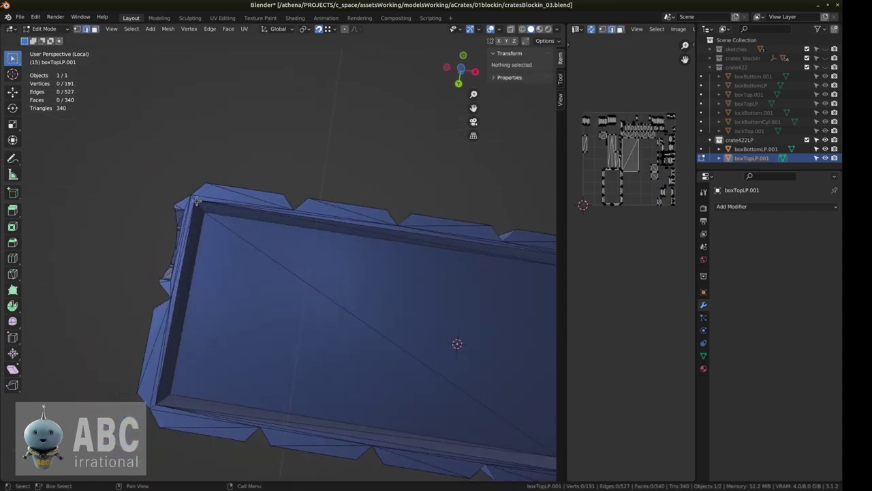
Select the edges along the inner rim on the underside of boxTopLP.001
{"action": "left_click", "coordinate": [184, 243]}
{"action": "scroll", "coordinate": [184, 243], "scroll_direction": "up", "scroll_amount": 3}
{"action": "scroll", "coordinate": [425, 220], "scroll_direction": "down", "scroll_amount": 5}
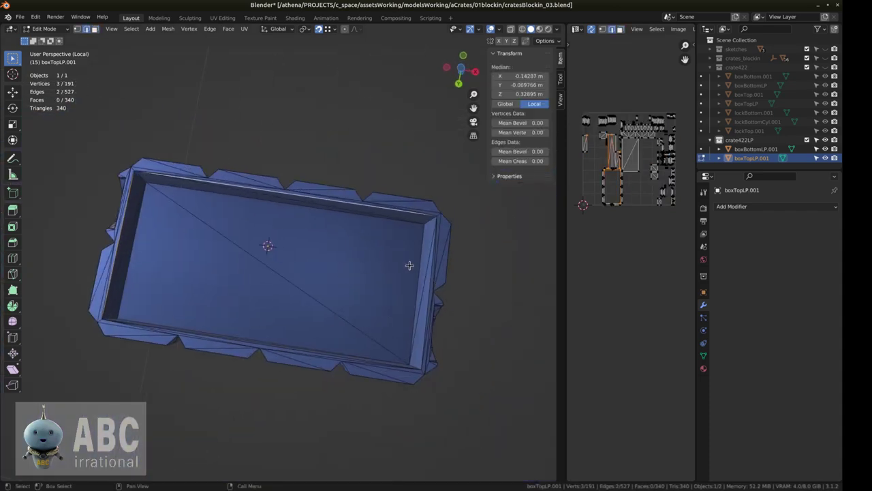
{"action": "scroll", "coordinate": [411, 265], "scroll_direction": "up", "scroll_amount": 4}
{"action": "left_click", "coordinate": [428, 304], "text": "shift"}
{"action": "middle_click_drag", "start_coordinate": [428, 304], "coordinate": [399, 334]}
{"action": "left_click", "coordinate": [296, 239], "text": "shift"}
{"action": "middle_click_drag", "start_coordinate": [296, 238], "coordinate": [255, 271], "text": "shift"}
{"action": "scroll", "coordinate": [362, 308], "scroll_direction": "down", "scroll_amount": 5}
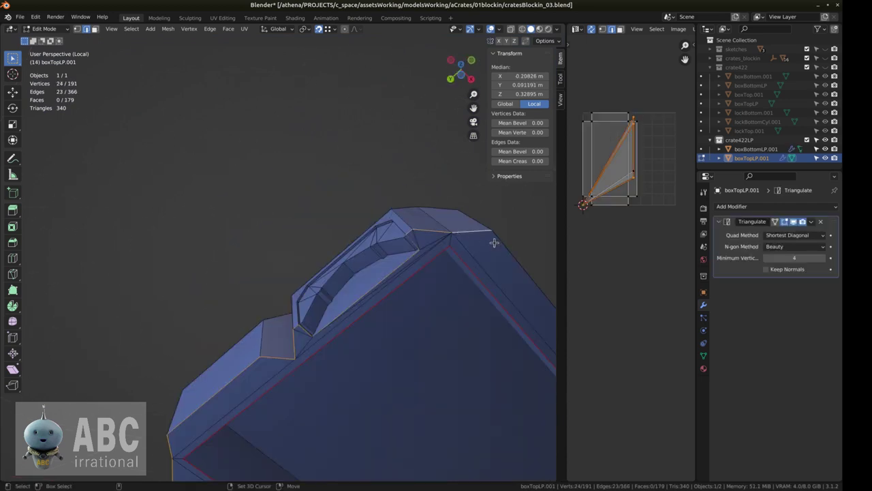
Extend the edge selection along the outer lower border of boxTopLP.001, following the blocks on its long side
{"action": "middle_click_drag", "start_coordinate": [494, 242], "coordinate": [341, 272], "text": "shift"}
{"action": "left_click", "coordinate": [327, 283], "text": "shift"}
{"action": "middle_click_drag", "start_coordinate": [327, 283], "coordinate": [299, 293]}
{"action": "left_click", "coordinate": [351, 293], "text": "shift"}
{"action": "left_click", "coordinate": [374, 306], "text": "shift"}
{"action": "left_click", "coordinate": [477, 323], "text": "shift"}
{"action": "middle_click_drag", "start_coordinate": [523, 342], "coordinate": [352, 307], "text": "shift"}
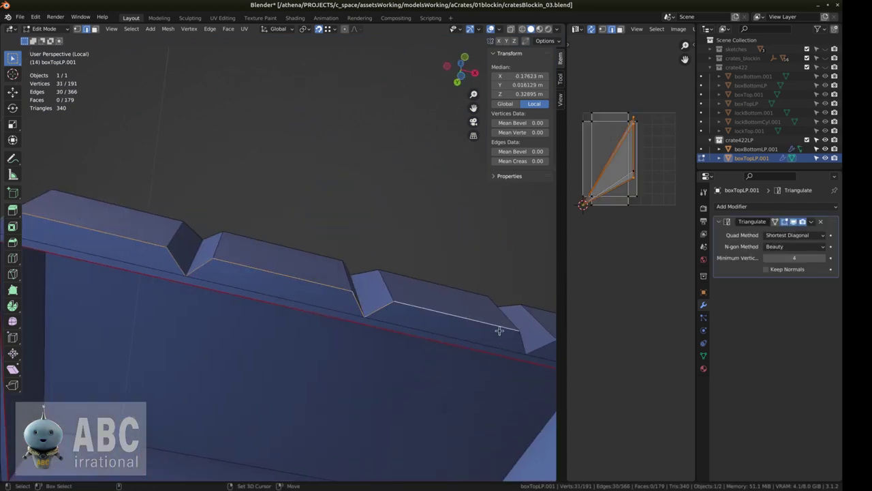
{"action": "left_click", "coordinate": [522, 340], "text": "shift"}
Continue the lower border selection around the lid's far corner onto its end side
{"action": "middle_click_drag", "start_coordinate": [514, 338], "coordinate": [324, 272], "text": "shift"}
{"action": "middle_click_drag", "start_coordinate": [466, 306], "coordinate": [387, 252], "text": "shift"}
{"action": "left_click", "coordinate": [420, 269], "text": "shift"}
{"action": "left_click", "coordinate": [434, 295], "text": "shift"}
{"action": "left_click", "coordinate": [409, 364], "text": "shift"}
Add the border edges around the end's lock recess and mark the complete outer border as a seam
{"action": "middle_click_drag", "start_coordinate": [398, 385], "coordinate": [410, 258], "text": "shift"}
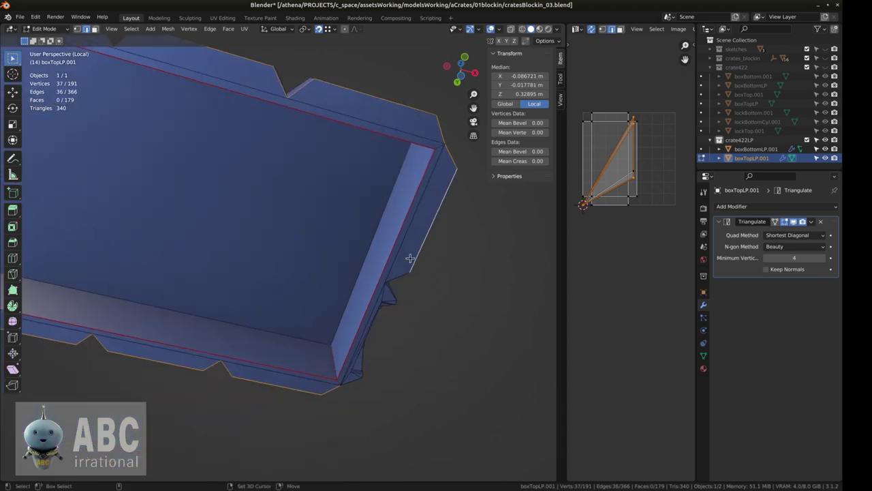
{"action": "left_click", "coordinate": [390, 292], "text": "shift"}
{"action": "scroll", "coordinate": [401, 308], "scroll_direction": "up", "scroll_amount": 3}
{"action": "left_click", "coordinate": [400, 309], "text": "shift"}
{"action": "middle_click_drag", "start_coordinate": [419, 311], "coordinate": [281, 309]}
{"action": "left_click", "coordinate": [376, 308], "text": "shift"}
{"action": "key", "text": "ctrl+e"}
{"action": "left_click", "coordinate": [155, 323]}
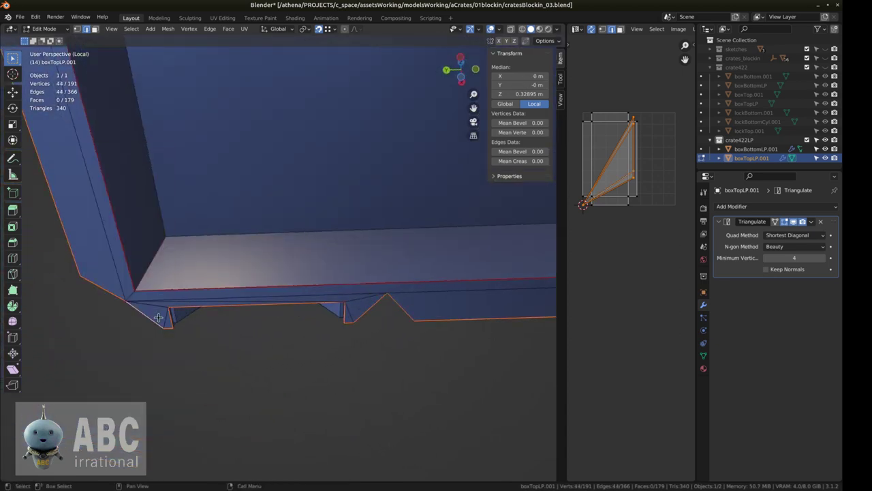
Select the linked faces of the lid's outer shell to check the region bounded by the new seam
{"action": "key", "text": "3"}
{"action": "scroll", "coordinate": [193, 319], "scroll_direction": "down", "scroll_amount": 3}
{"action": "left_click", "coordinate": [180, 313]}
{"action": "key", "text": "ctrl+l"}
{"action": "middle_click_drag", "start_coordinate": [224, 300], "coordinate": [331, 249]}
Select the corner and centre groove edges on the lid's end, plus the first groove edges on the adjoining long side
{"action": "key", "text": "shift+2"}
{"action": "left_click", "coordinate": [479, 314]}
{"action": "left_click", "coordinate": [317, 314], "text": "shift"}
{"action": "left_click", "coordinate": [293, 313], "text": "shift"}
{"action": "left_click", "coordinate": [133, 316], "text": "shift"}
{"action": "middle_click_drag", "start_coordinate": [134, 317], "coordinate": [209, 333]}
{"action": "left_click", "coordinate": [139, 326], "text": "shift"}
{"action": "left_click", "coordinate": [148, 293], "text": "shift"}
{"action": "middle_click_drag", "start_coordinate": [83, 306], "coordinate": [321, 347], "text": "shift"}
{"action": "left_click", "coordinate": [126, 304], "text": "shift"}
{"action": "scroll", "coordinate": [321, 346], "scroll_direction": "down", "scroll_amount": 3}
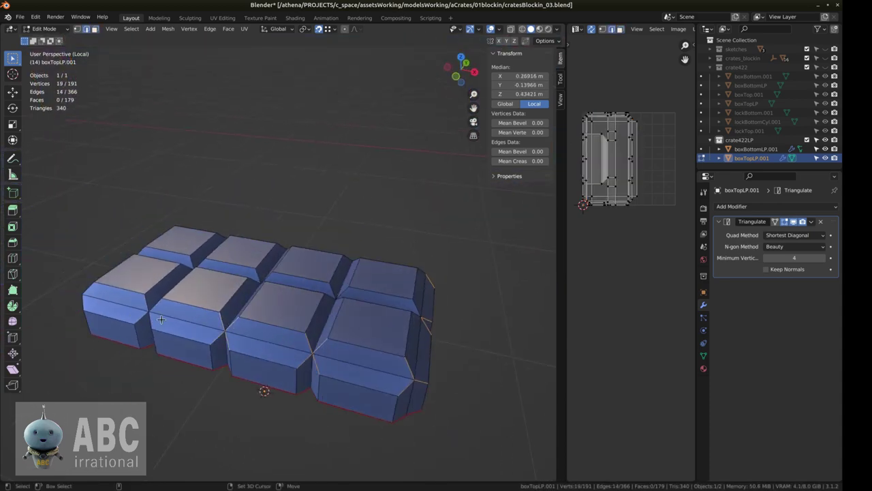
Add the edges at the remaining grooves along the lid's long side and its next corner to the selection
{"action": "left_click", "coordinate": [146, 303], "text": "shift"}
{"action": "left_click", "coordinate": [156, 304], "text": "shift"}
{"action": "middle_click_drag", "start_coordinate": [155, 304], "coordinate": [222, 406]}
{"action": "left_click", "coordinate": [172, 367], "text": "shift"}
{"action": "left_click", "coordinate": [183, 357], "text": "shift"}
{"action": "left_click", "coordinate": [228, 382], "text": "shift"}
{"action": "left_click", "coordinate": [220, 381], "text": "shift"}
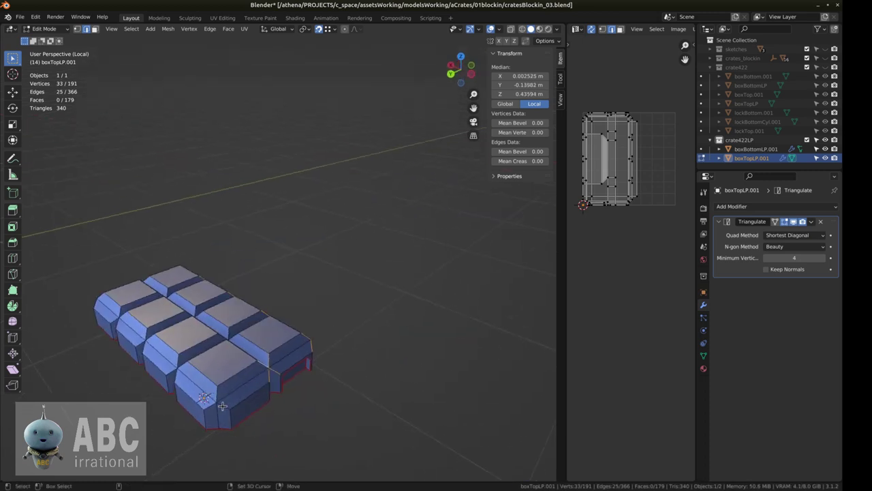
Add the groove edges at the lid's next corner and along its opposite long side to the selection
{"action": "left_click", "coordinate": [171, 373], "text": "shift"}
{"action": "left_click", "coordinate": [178, 361], "text": "shift"}
{"action": "middle_click_drag", "start_coordinate": [177, 361], "coordinate": [235, 398]}
{"action": "left_click", "coordinate": [242, 400], "text": "shift"}
{"action": "left_click", "coordinate": [194, 380], "text": "shift"}
{"action": "left_click", "coordinate": [191, 389], "text": "shift"}
{"action": "left_click", "coordinate": [139, 402], "text": "shift"}
{"action": "left_click", "coordinate": [141, 405], "text": "shift"}
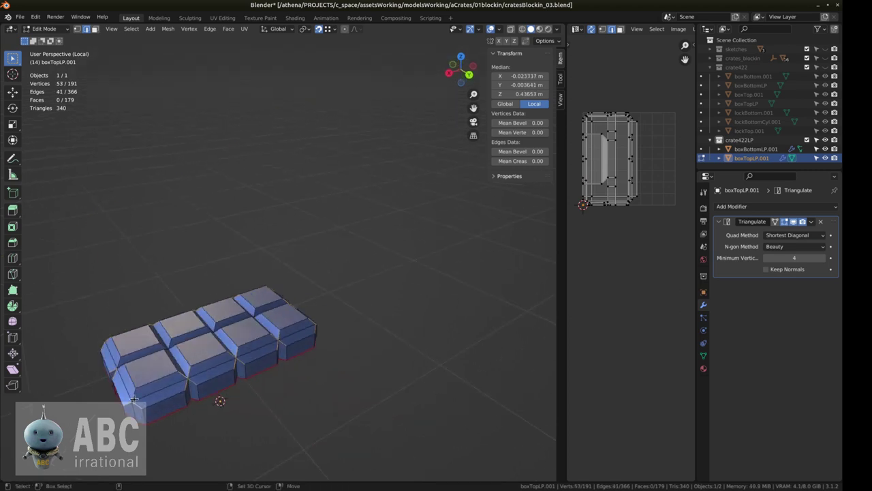
Add the last groove and corner edges around the lid to the selection and mark all selected edges as seams
{"action": "middle_click_drag", "start_coordinate": [142, 404], "coordinate": [184, 417]}
{"action": "scroll", "coordinate": [199, 434], "scroll_direction": "up", "scroll_amount": 4}
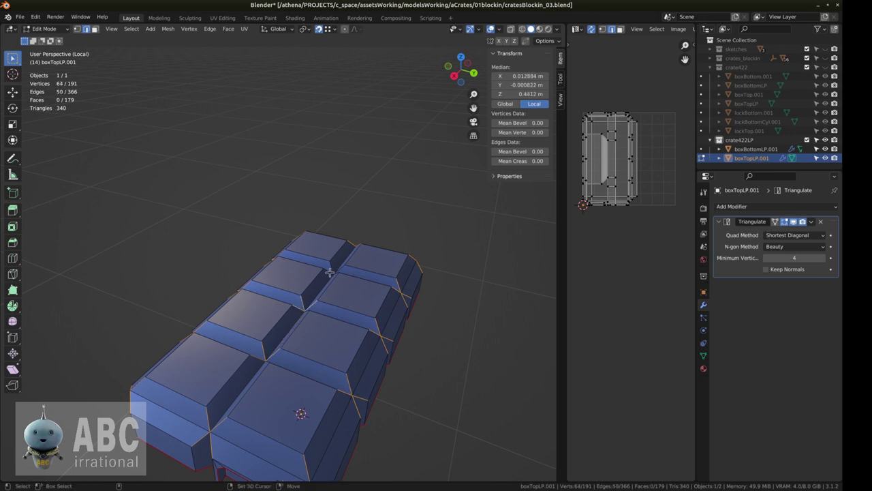
{"action": "middle_click_drag", "start_coordinate": [318, 387], "coordinate": [183, 325]}
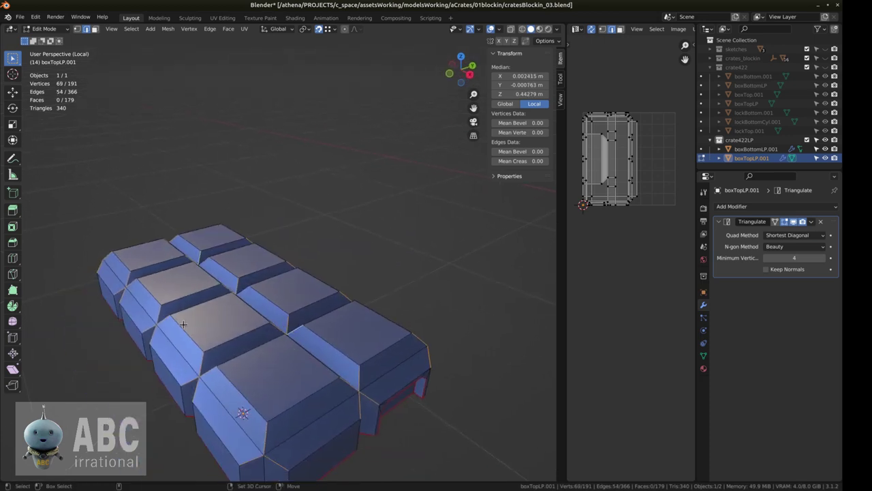
{"action": "left_click", "coordinate": [207, 262], "text": "shift"}
{"action": "middle_click_drag", "start_coordinate": [207, 262], "coordinate": [268, 247]}
{"action": "key", "text": "ctrl+e"}
{"action": "left_click", "coordinate": [213, 296]}
Select the faces of the lid's outer shell to check the region and clear the selection
{"action": "middle_click_drag", "start_coordinate": [274, 304], "coordinate": [308, 289]}
{"action": "key", "text": "a"}
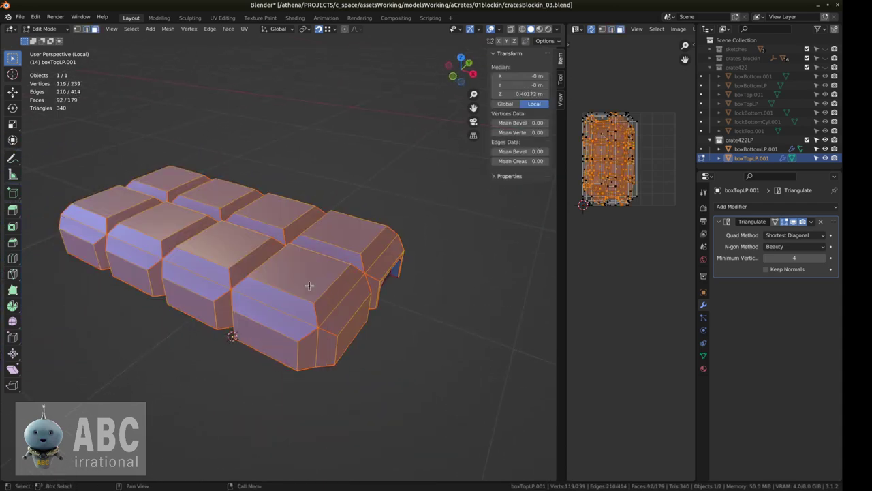
{"action": "key", "text": "alt+a"}
{"action": "middle_click_drag", "start_coordinate": [317, 345], "coordinate": [214, 263]}
{"action": "scroll", "coordinate": [214, 263], "scroll_direction": "down", "scroll_amount": 3}
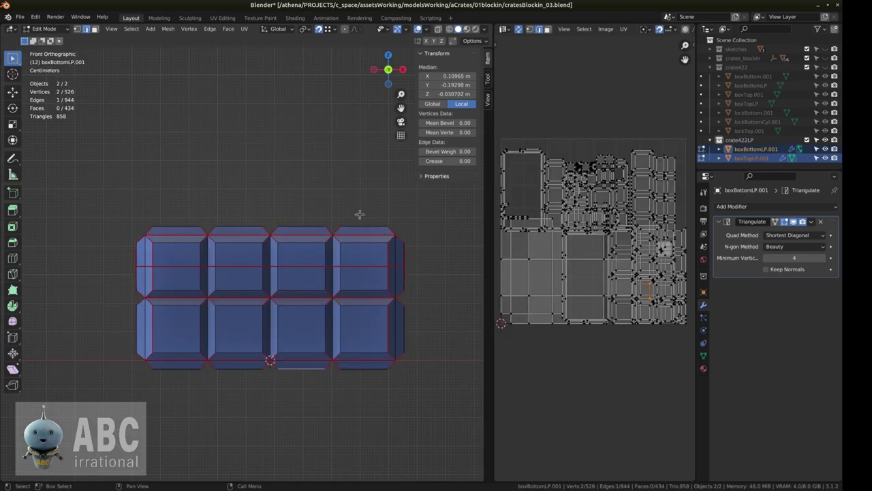
Pick individual panel faces on the crate's front to check the seams and their matching UV islands
{"action": "key", "text": "a"}
{"action": "left_click", "coordinate": [322, 390]}
{"action": "scroll", "coordinate": [323, 399], "scroll_direction": "up", "scroll_amount": 5}
{"action": "middle_click_drag", "start_coordinate": [318, 364], "coordinate": [312, 313]}
{"action": "key", "text": "3"}
{"action": "left_click", "coordinate": [266, 332]}
{"action": "left_click", "coordinate": [262, 390]}
{"action": "left_click", "coordinate": [163, 390]}
{"action": "left_click", "coordinate": [158, 332]}
{"action": "scroll", "coordinate": [158, 332], "scroll_direction": "down", "scroll_amount": 4}
{"action": "middle_click_drag", "start_coordinate": [191, 299], "coordinate": [228, 310]}
{"action": "left_click", "coordinate": [249, 343]}
Unwrap all faces of the low-poly box and lid together and return to Object Mode
{"action": "key", "text": "Tab"}
{"action": "middle_click_drag", "start_coordinate": [265, 167], "coordinate": [243, 227]}
{"action": "left_click", "coordinate": [295, 322]}
{"action": "left_click", "coordinate": [267, 272]}
{"action": "mouse_move", "coordinate": [261, 321]}
{"action": "middle_mouse_down", "text": "shift"}
{"action": "mouse_move", "coordinate": [270, 349]}
{"action": "mouse_move", "coordinate": [269, 327]}
{"action": "middle_mouse_up", "text": "shift"}
{"action": "left_click", "coordinate": [268, 281]}
{"action": "middle_click_drag", "start_coordinate": [269, 280], "coordinate": [250, 312]}
{"action": "key", "text": "Tab"}
{"action": "key", "text": "a"}
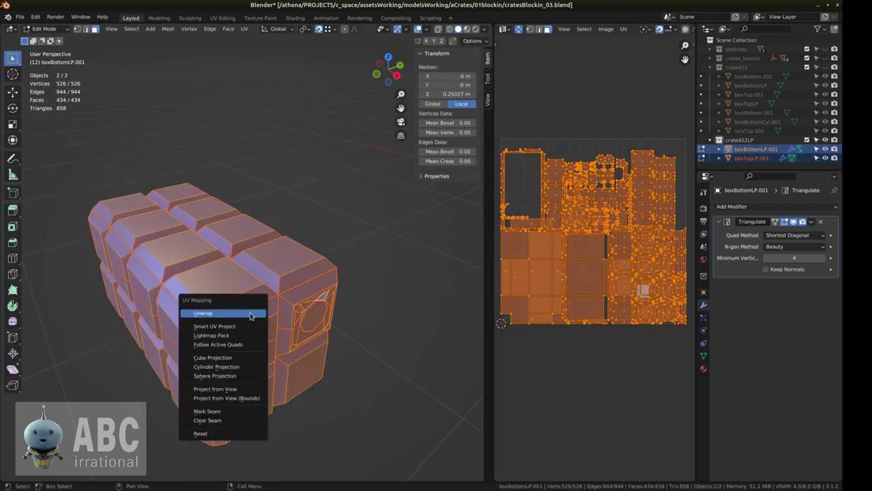
{"action": "key", "text": "u"}
{"action": "key", "text": "Tab"}
Split off an area above the UV view, switch it to the Shader Editor and hide its sidebar
{"action": "left_click_drag", "start_coordinate": [496, 26], "coordinate": [500, 148]}
{"action": "left_click", "coordinate": [504, 29]}
{"action": "left_click", "coordinate": [201, 110]}
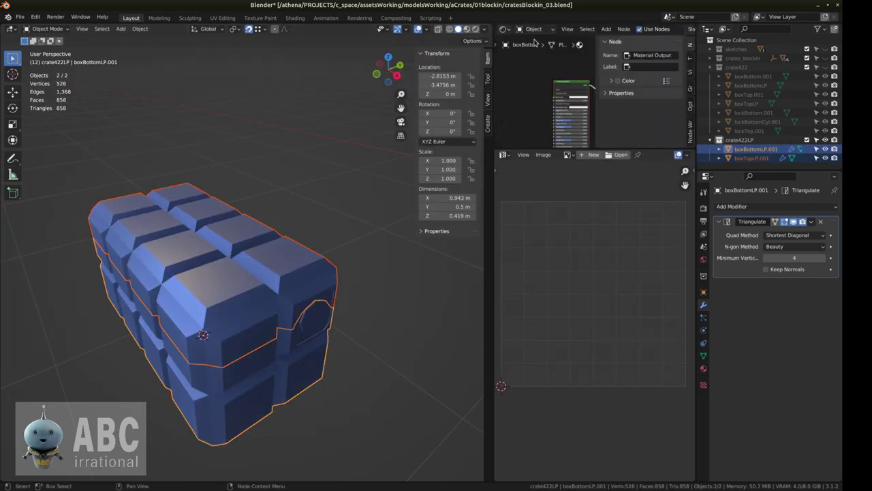
{"action": "left_click", "coordinate": [535, 41]}
{"action": "key", "text": "n"}
Add a Checker Texture node beside the Principled BSDF in the LP material and preview it
{"action": "key", "text": "shift+a"}
{"action": "mouse_move", "coordinate": [542, 142]}
{"action": "left_click", "coordinate": [600, 173]}
{"action": "left_click", "coordinate": [569, 89]}
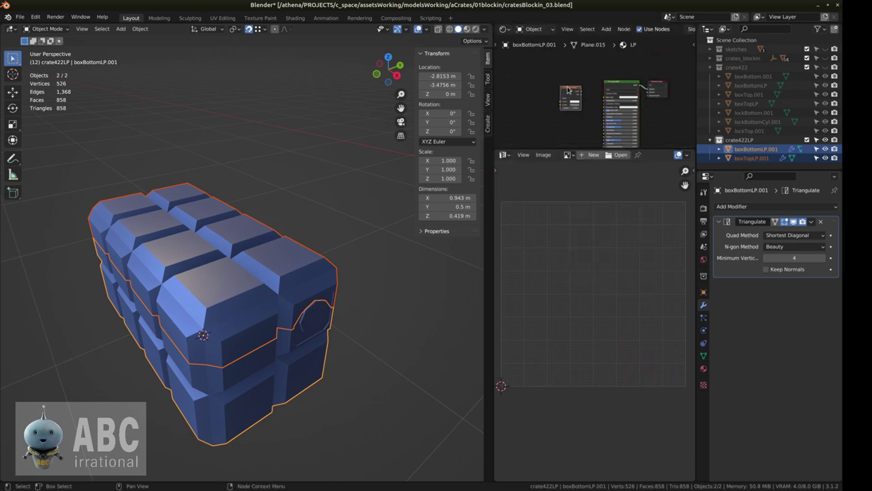
{"action": "left_click", "coordinate": [569, 90], "text": "ctrl+shift"}
Connect the Texture Coordinate node's UV output to the Checker Texture's Vector input
{"action": "scroll", "coordinate": [573, 96], "scroll_direction": "up", "scroll_amount": 7}
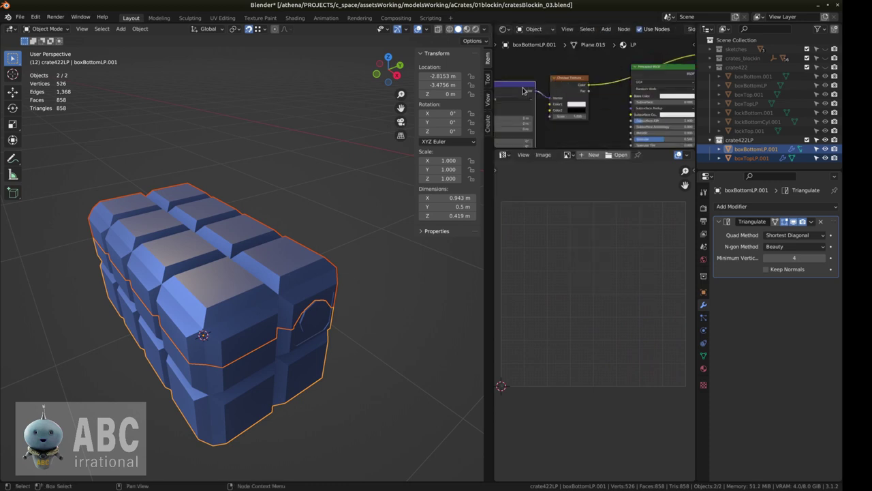
{"action": "middle_click_drag", "start_coordinate": [526, 98], "coordinate": [629, 77]}
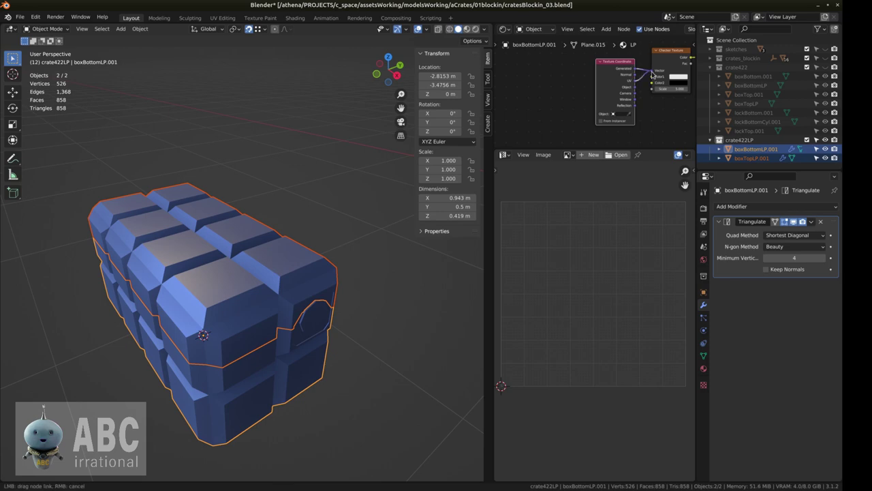
{"action": "left_click", "coordinate": [366, 124]}
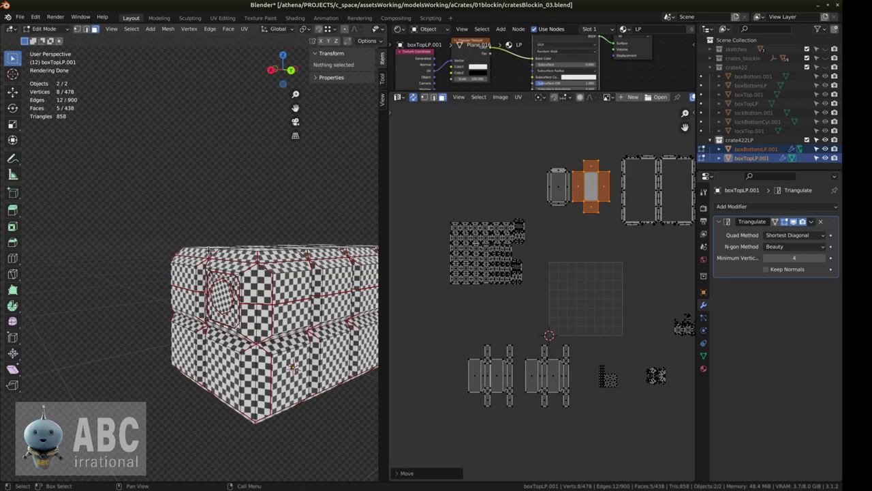
Select the four octagonal lock-cap UV islands and rotate them by 22 degrees
{"action": "middle_click_drag", "start_coordinate": [180, 310], "coordinate": [239, 295]}
{"action": "scroll", "coordinate": [250, 296], "scroll_direction": "up", "scroll_amount": 4}
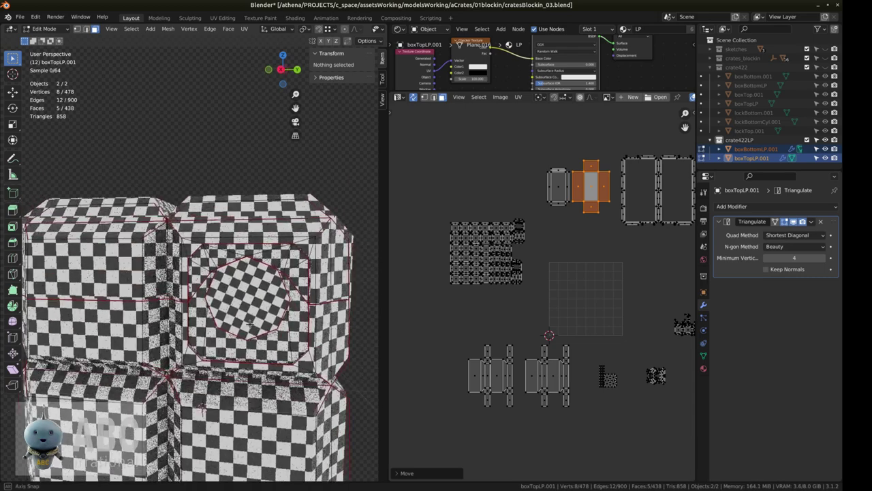
{"action": "scroll", "coordinate": [620, 380], "scroll_direction": "up", "scroll_amount": 9}
{"action": "left_click", "coordinate": [569, 353]}
{"action": "left_click", "coordinate": [521, 354], "text": "shift"}
{"action": "left_click", "coordinate": [526, 402], "text": "shift"}
{"action": "left_click", "coordinate": [567, 396], "text": "shift"}
{"action": "key", "text": "r"}
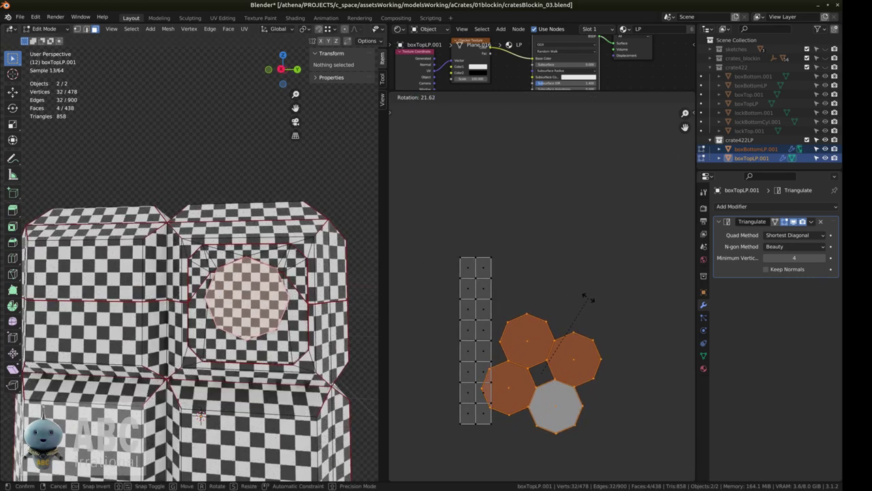
{"action": "type", "text": "22"}
{"action": "key", "text": "Return"}
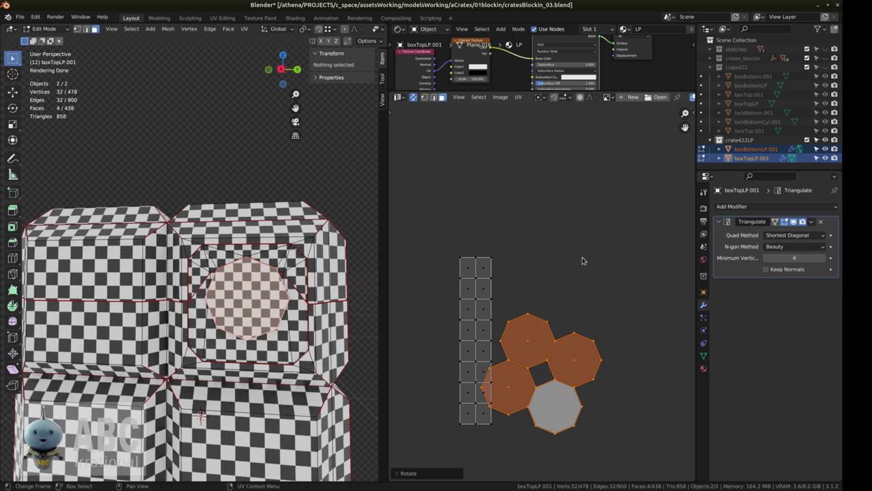
Move the four octagonal islands clear of the narrow strips and select one linked strip to locate it on the crate
{"action": "key", "text": "g"}
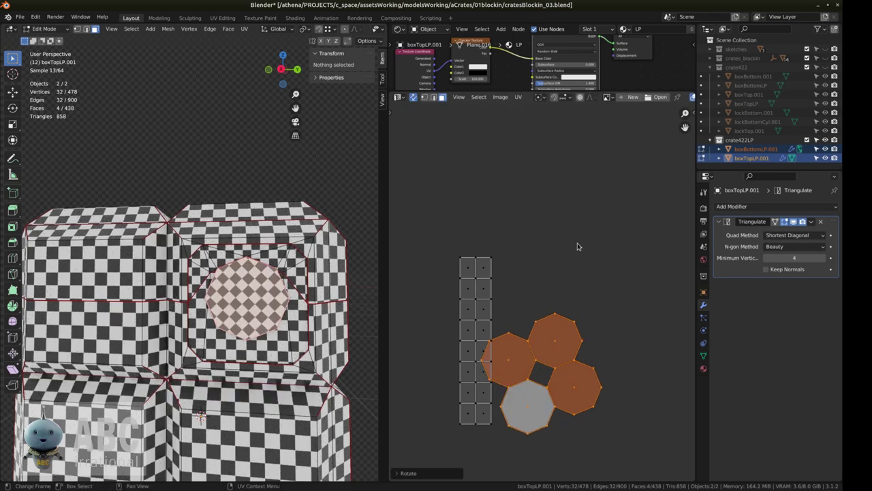
{"action": "left_click", "coordinate": [603, 294]}
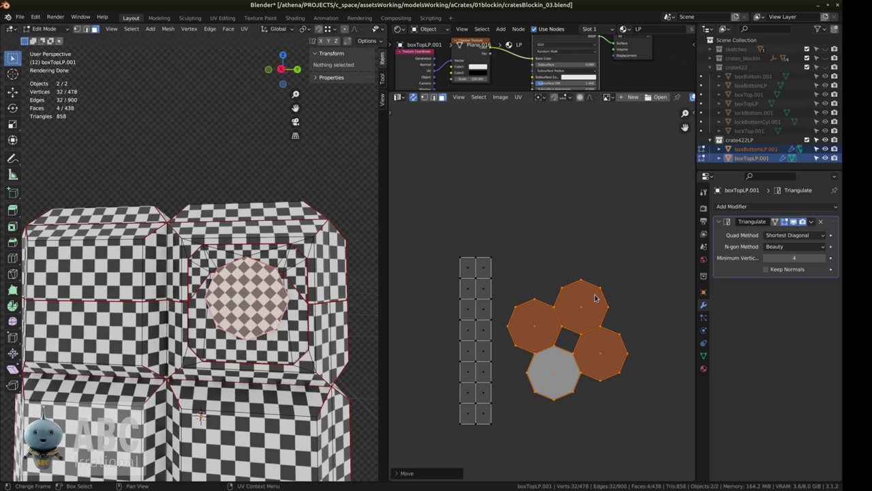
{"action": "left_click", "coordinate": [486, 312]}
{"action": "key", "text": "ctrl+l"}
{"action": "middle_click_drag", "start_coordinate": [288, 265], "coordinate": [324, 311]}
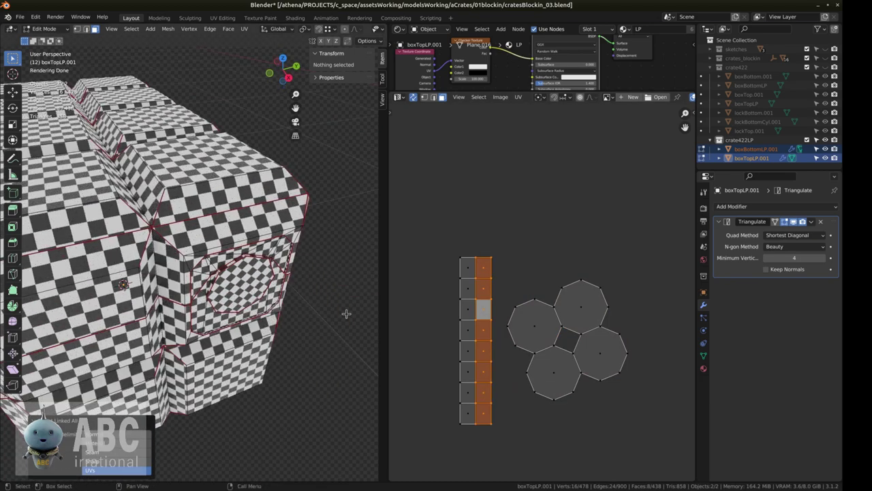
Turn on snapping for the UV islands and snap one octagonal island against its neighbour
{"action": "left_click", "coordinate": [543, 327]}
{"action": "scroll", "coordinate": [547, 334], "scroll_direction": "up", "scroll_amount": 4}
{"action": "middle_click_drag", "start_coordinate": [547, 334], "coordinate": [552, 335]}
{"action": "left_click", "coordinate": [554, 98]}
{"action": "left_click", "coordinate": [567, 97]}
{"action": "left_click", "coordinate": [553, 135]}
{"action": "middle_click_drag", "start_coordinate": [600, 286], "coordinate": [551, 234]}
{"action": "key", "text": "g"}
{"action": "left_click", "coordinate": [530, 165]}
Align the lower octagonal island along X under the upper one and snap it against that island along Y
{"action": "key", "text": "g"}
{"action": "key", "text": "x"}
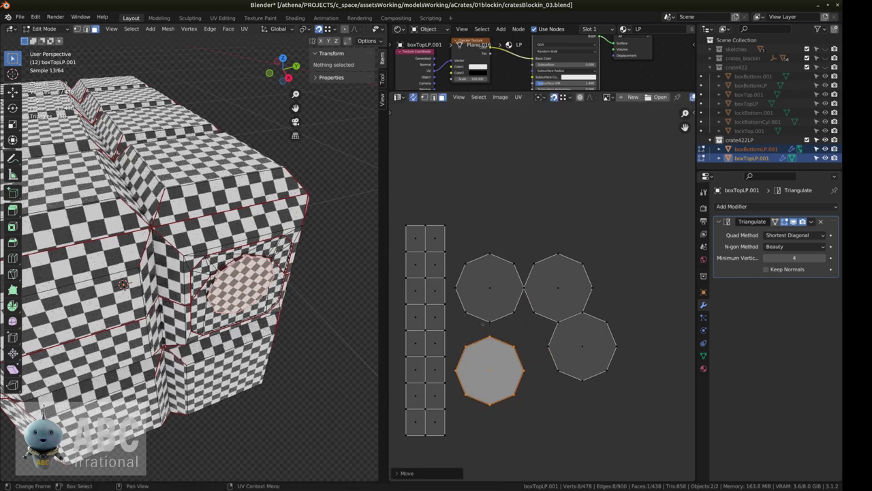
{"action": "key", "text": "g"}
{"action": "key", "text": "y"}
{"action": "left_click", "coordinate": [489, 323]}
Align the remaining octagonal island along X beneath the upper one in the second column
{"action": "left_click", "coordinate": [582, 346]}
{"action": "key", "text": "g"}
{"action": "key", "text": "x"}
{"action": "scroll", "coordinate": [525, 358], "scroll_direction": "down", "scroll_amount": 2}
{"action": "scroll", "coordinate": [526, 362], "scroll_direction": "up", "scroll_amount": 2}
Turn off snapping and move the upper pair and the second-column pair of octagonal islands to leave gaps between them
{"action": "left_click", "coordinate": [553, 300], "text": "shift"}
{"action": "key", "text": "shift+Tab"}
{"action": "key", "text": "g"}
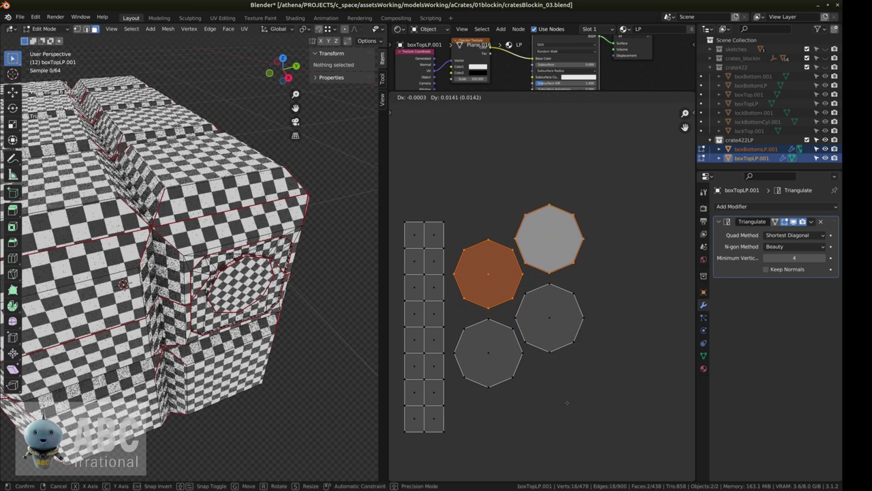
{"action": "left_click", "coordinate": [567, 407]}
{"action": "left_click", "coordinate": [547, 332]}
{"action": "left_click", "coordinate": [549, 255], "text": "shift"}
{"action": "key", "text": "g"}
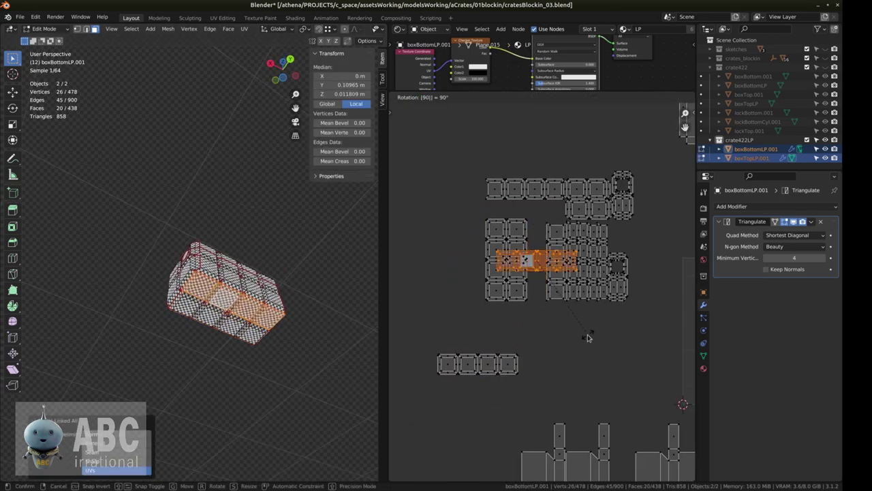
Rotate the four-panel bottom strip 90 degrees, stack it with the other bottom strip and move both into empty UV space
{"action": "key", "text": "Return"}
{"action": "key", "text": "g"}
{"action": "left_click_drag", "start_coordinate": [528, 325], "coordinate": [434, 380]}
{"action": "middle_click_drag", "start_coordinate": [470, 371], "coordinate": [558, 382]}
{"action": "key", "text": "g"}
{"action": "left_click", "coordinate": [471, 376]}
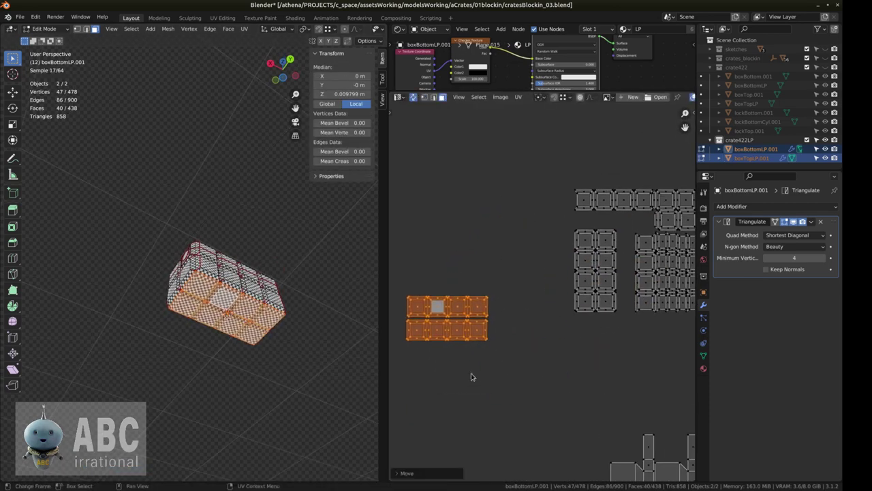
Select the box's long-side UV island, rotate it to horizontal and place it directly above the two bottom strips
{"action": "middle_click_drag", "start_coordinate": [471, 377], "coordinate": [509, 396]}
{"action": "left_click", "coordinate": [235, 302]}
{"action": "key", "text": "l"}
{"action": "middle_click_drag", "start_coordinate": [690, 367], "coordinate": [655, 359]}
{"action": "key", "text": "g"}
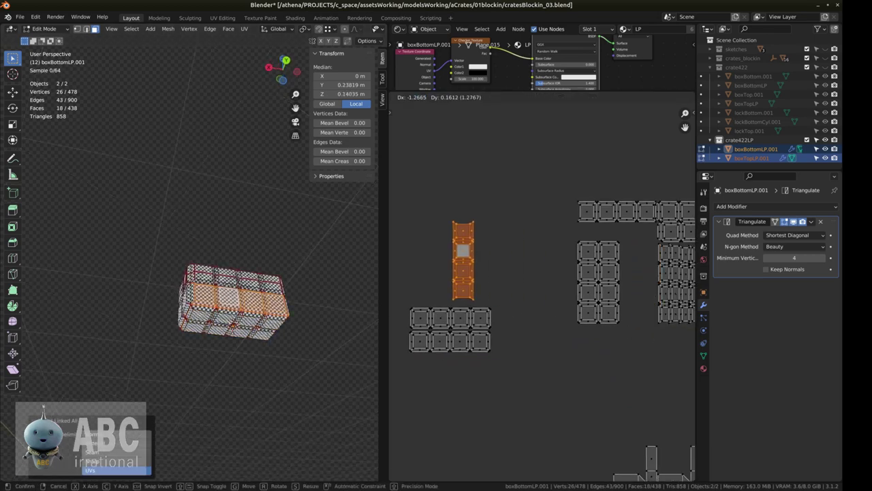
{"action": "left_click", "coordinate": [470, 337]}
{"action": "key", "text": "r"}
{"action": "key", "text": "g"}
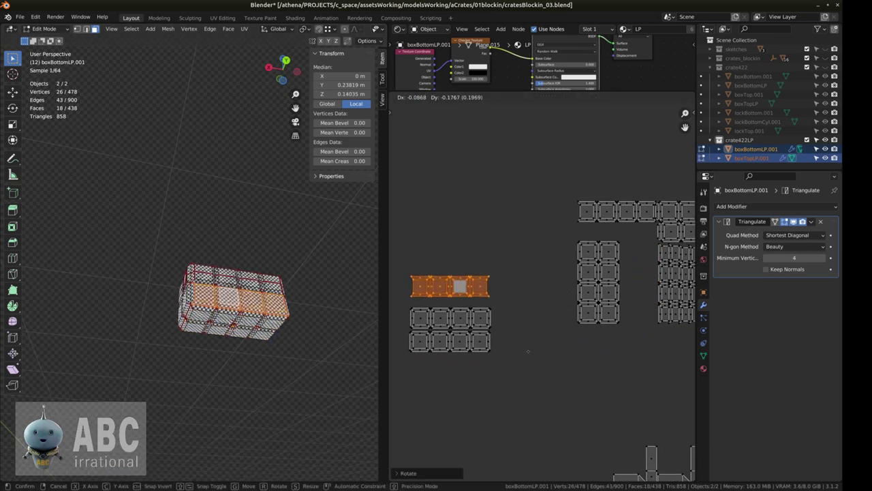
Select the box's two-panel end island and place it at the end of the long-side strip
{"action": "left_click", "coordinate": [181, 298]}
{"action": "key", "text": "l"}
{"action": "middle_click_drag", "start_coordinate": [692, 259], "coordinate": [665, 260]}
{"action": "key", "text": "g"}
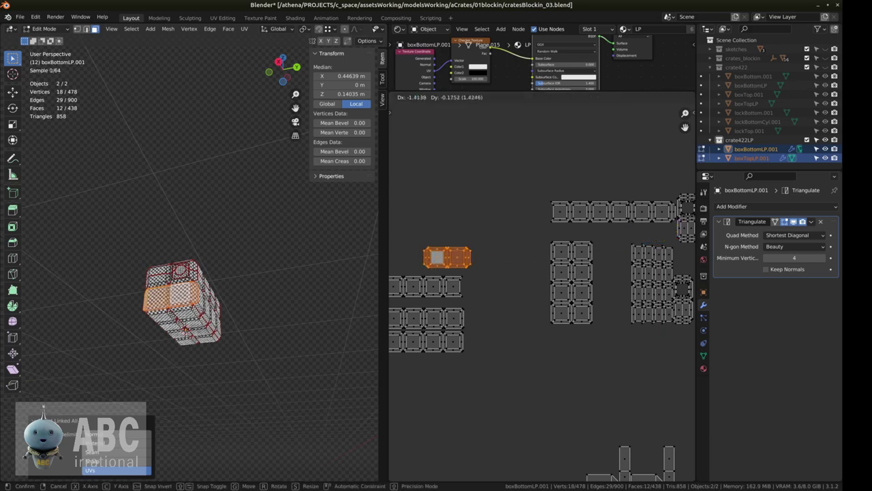
{"action": "left_click", "coordinate": [467, 283]}
{"action": "middle_click_drag", "start_coordinate": [467, 283], "coordinate": [613, 270]}
{"action": "middle_click_drag", "start_coordinate": [519, 297], "coordinate": [382, 286]}
{"action": "middle_click_drag", "start_coordinate": [147, 292], "coordinate": [232, 307]}
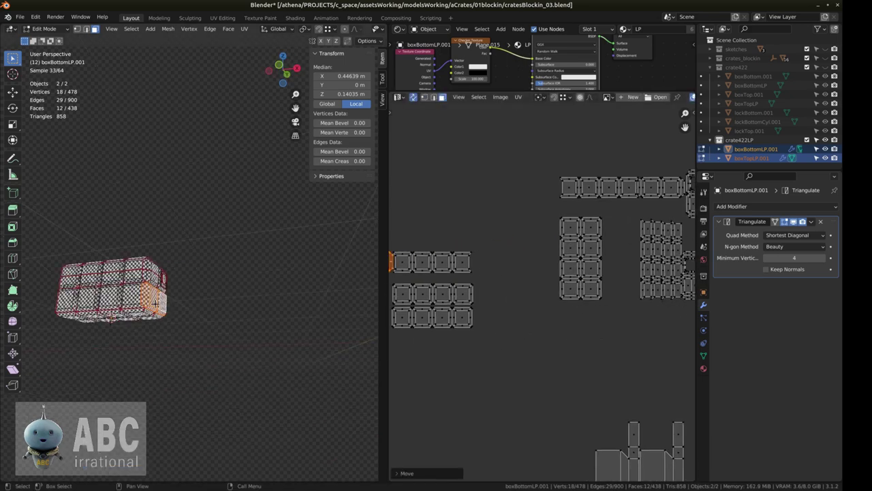